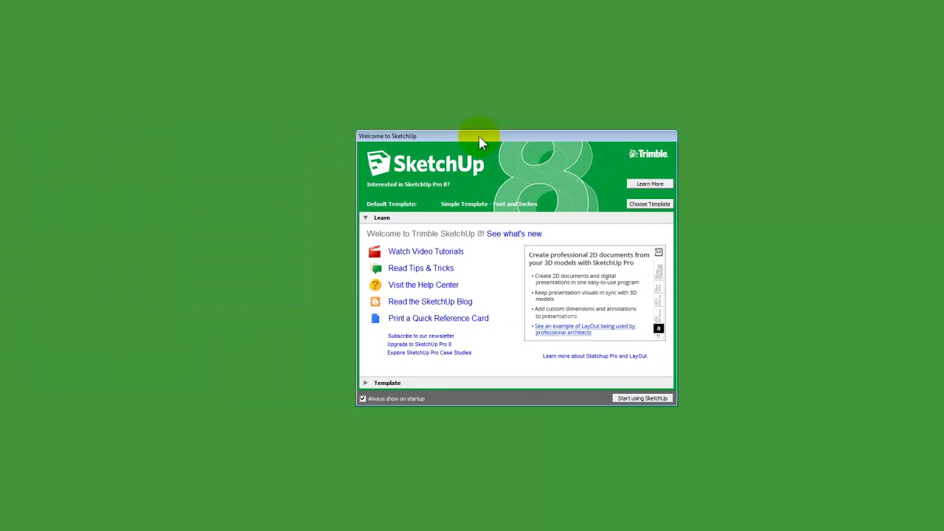
Step: Review the available templates and start a new model with Simple Template - Feet and Inches
left_click(365, 220)
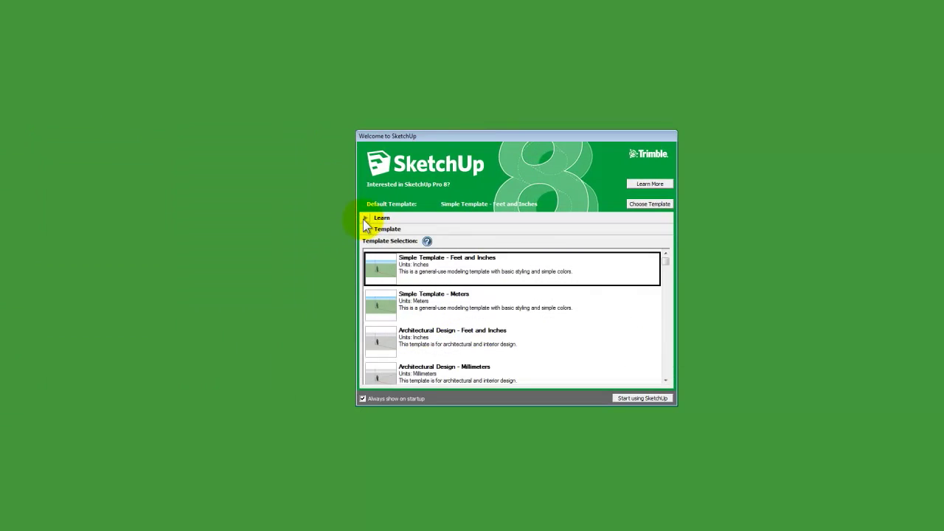
left_click(638, 402)
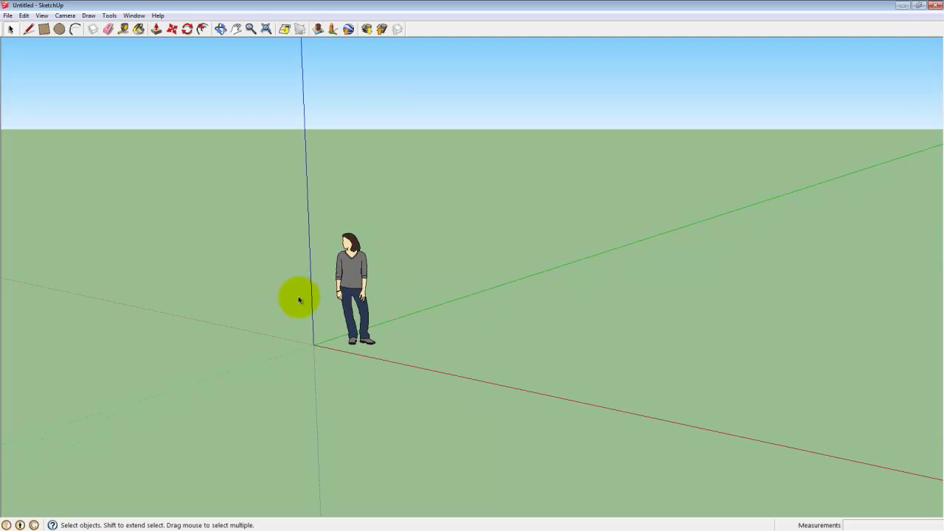
Step: Draw a circle centred on the origin and extrude it upward into a cylinder enclosing the figure
key("o")
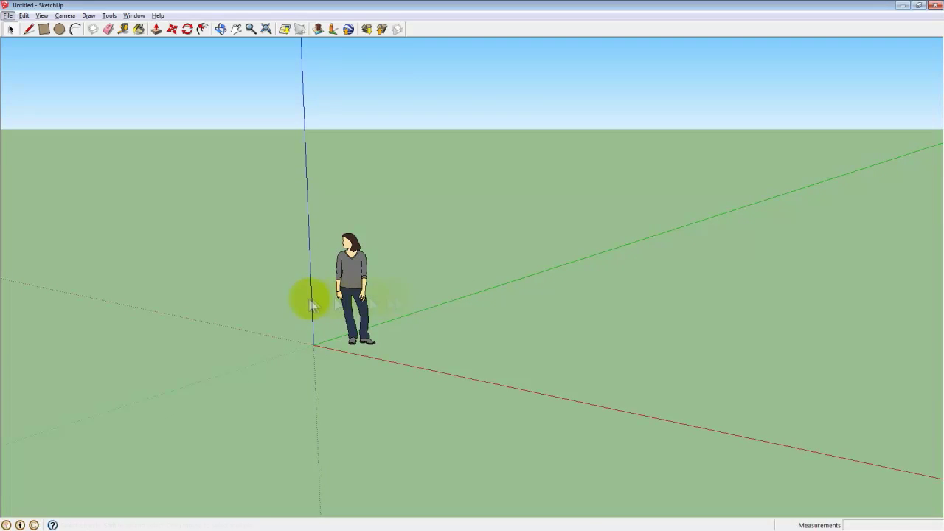
left_click(88, 15)
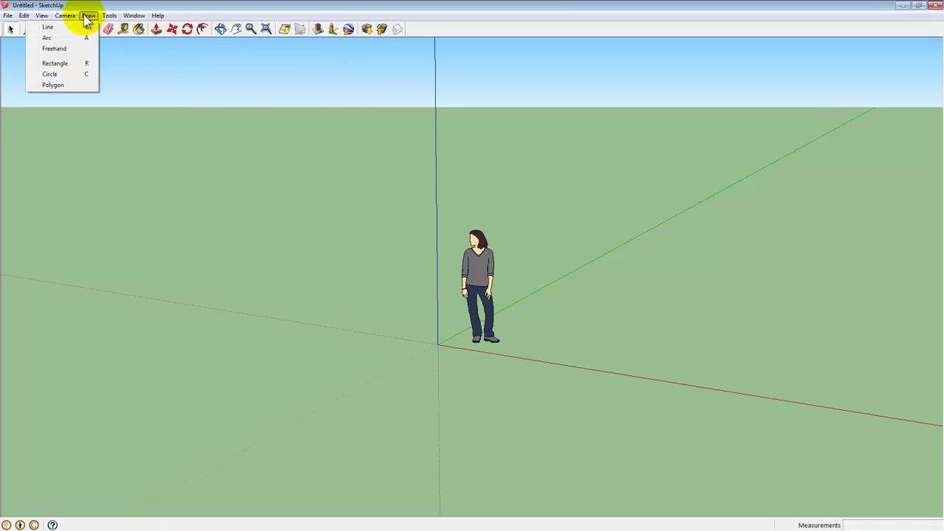
left_click(85, 17)
left_click(59, 30)
middle_click_drag(396, 243, 402, 343)
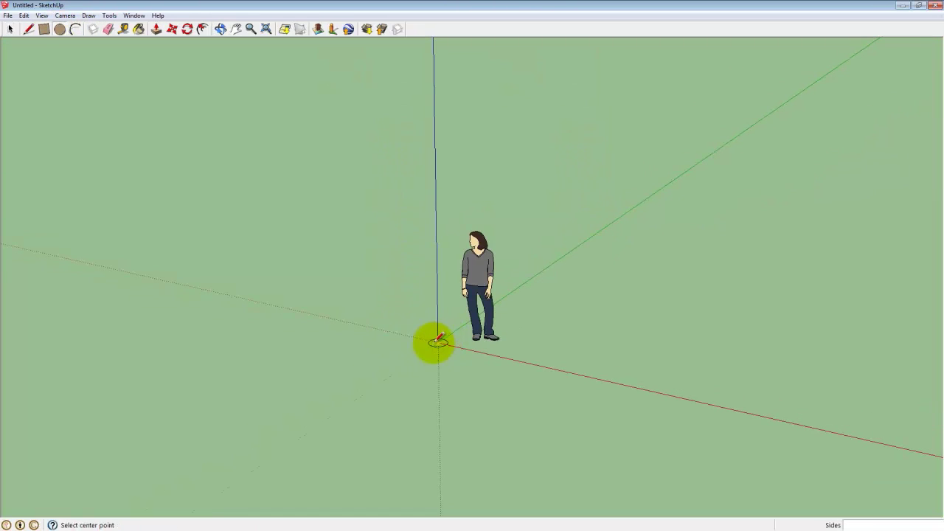
left_click(437, 341)
left_click(457, 365)
key("p")
mouse_move(423, 354)
left_mouse_down()
mouse_move(453, 210)
mouse_move(420, 193)
left_mouse_up()
Step: Offset the cylinder's top edge inward and push the inner face down about 5' 11 3/16" to hollow it
left_click(203, 29)
left_click(415, 194)
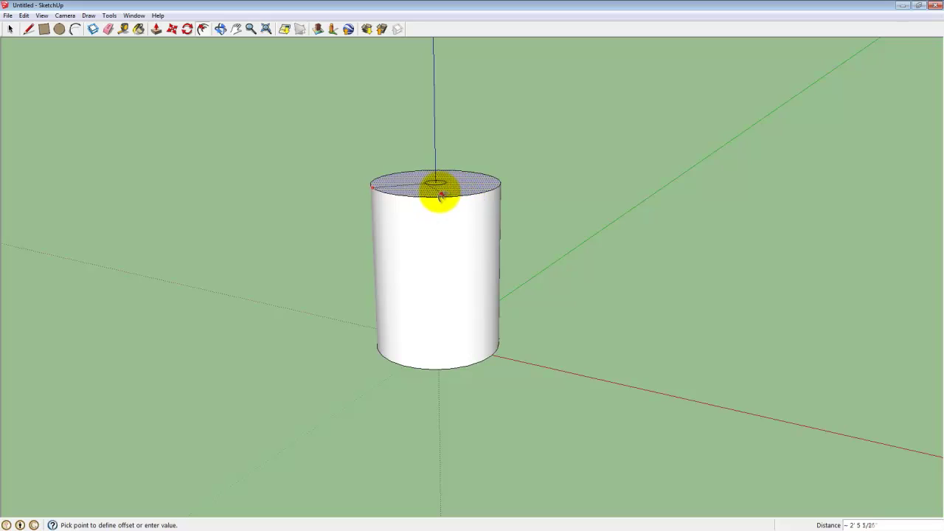
left_click(493, 180)
middle_click_drag(529, 229, 512, 367)
key("p")
left_click_drag(444, 190, 449, 288)
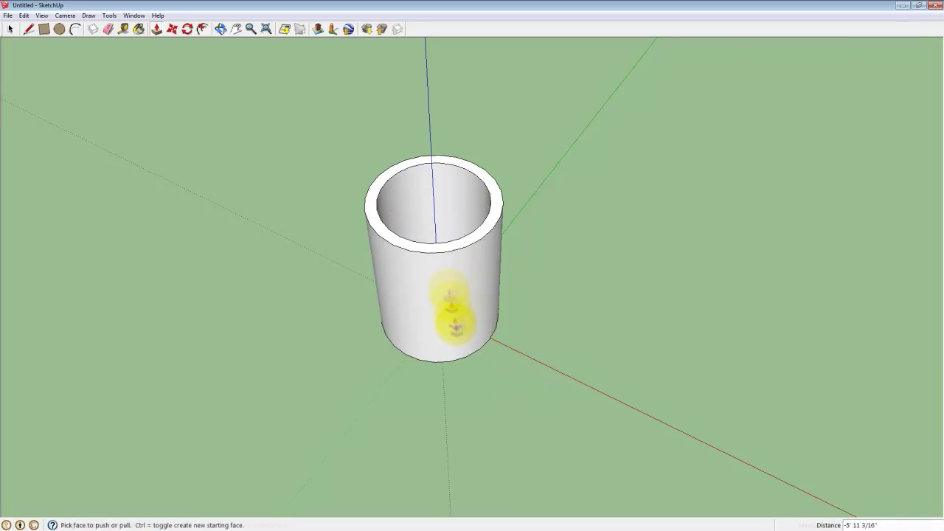
middle_click_drag(550, 229, 615, 277)
middle_click_drag(436, 189, 365, 214)
left_click(10, 29)
left_click(480, 217)
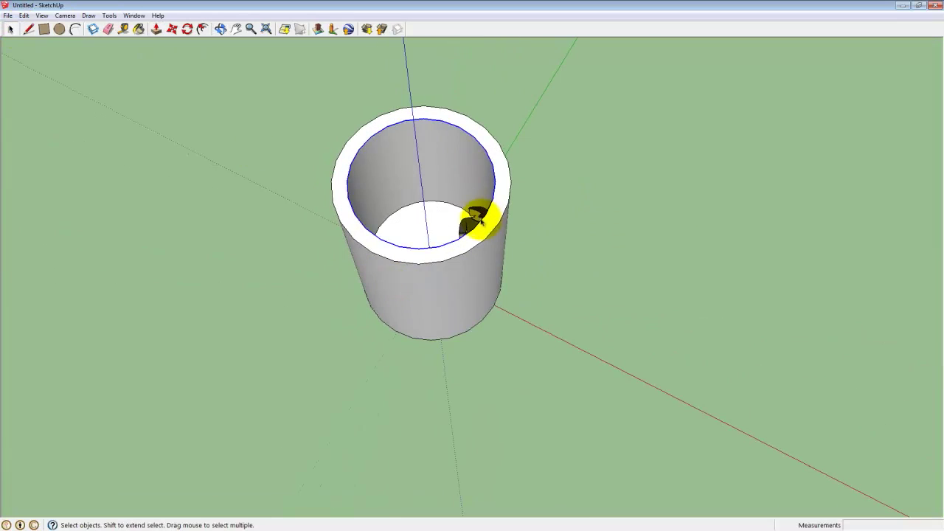
left_click(603, 212)
Step: Draw a rectangle about 2' 5 7/16" by 9 11/16" on the red axis beside the cup and extrude it upward
middle_click_drag(606, 213, 613, 305)
left_click(43, 29)
left_click(516, 358)
left_click(542, 379)
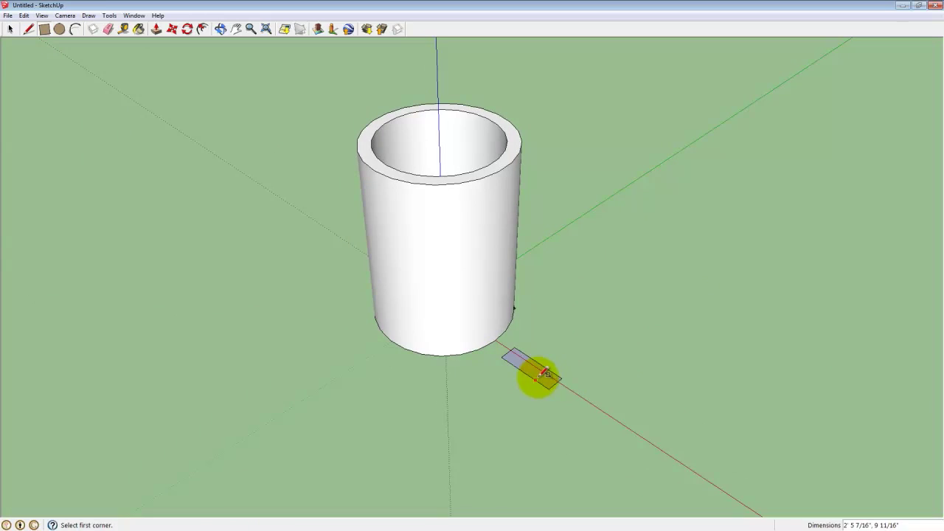
key("p")
left_click_drag(535, 369, 544, 279)
Step: Move the upright block along the red axis until it meets the side of the cup
middle_click_drag(671, 272, 609, 329)
middle_click_drag(577, 180, 572, 203)
middle_click_drag(599, 288, 354, 217)
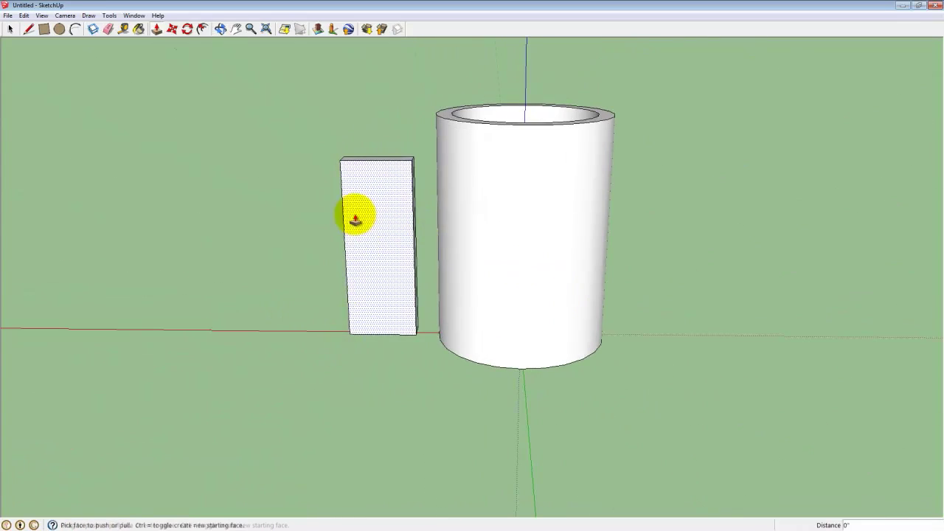
key("m")
left_click(391, 267)
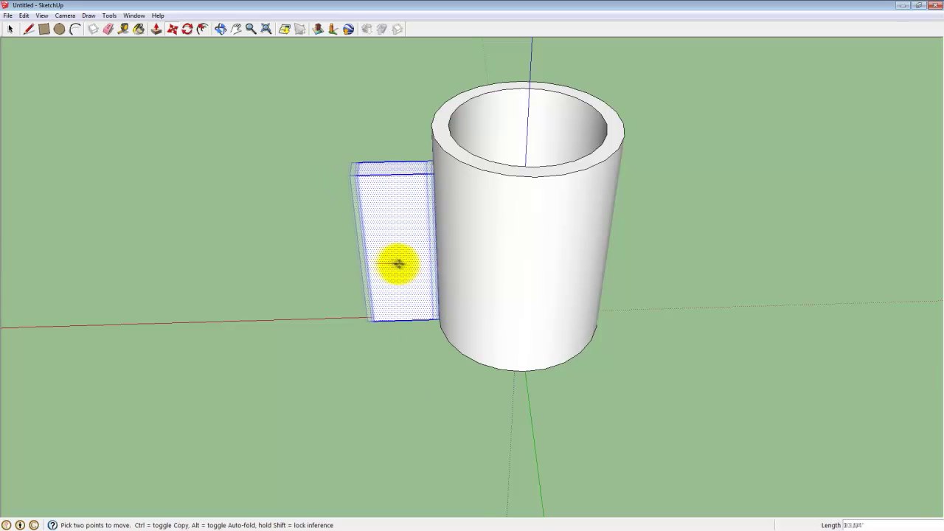
middle_click_drag(396, 261, 591, 301)
left_click(10, 30)
left_click(144, 72)
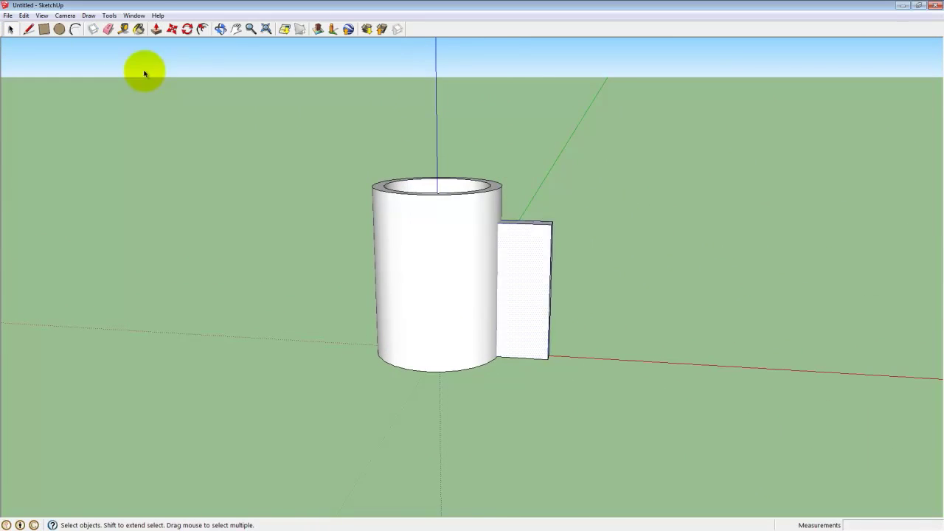
Step: Delete the cup, the block beside it and the standing figure to empty the model
double_click(448, 228)
key("Delete")
left_click(512, 262)
double_click(469, 260)
key("Delete")
triple_click(526, 261)
key("Delete")
left_click(480, 263)
key("Delete")
scroll(480, 263, "down", 1)
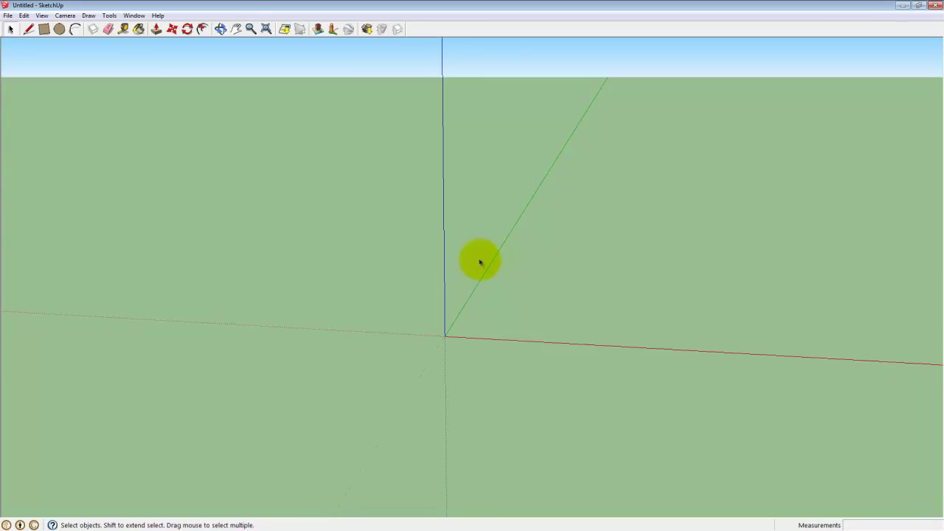
Step: Draw several large freehand circles, the first centred on the origin with a radius of about 11' 4 7/16"
middle_click_drag(520, 259, 520, 240)
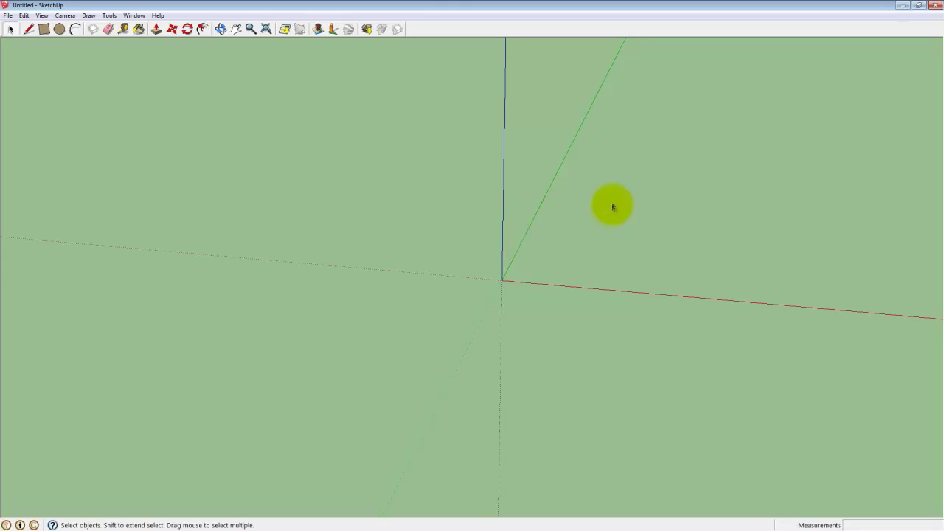
middle_click_drag(612, 208, 554, 245, "shift")
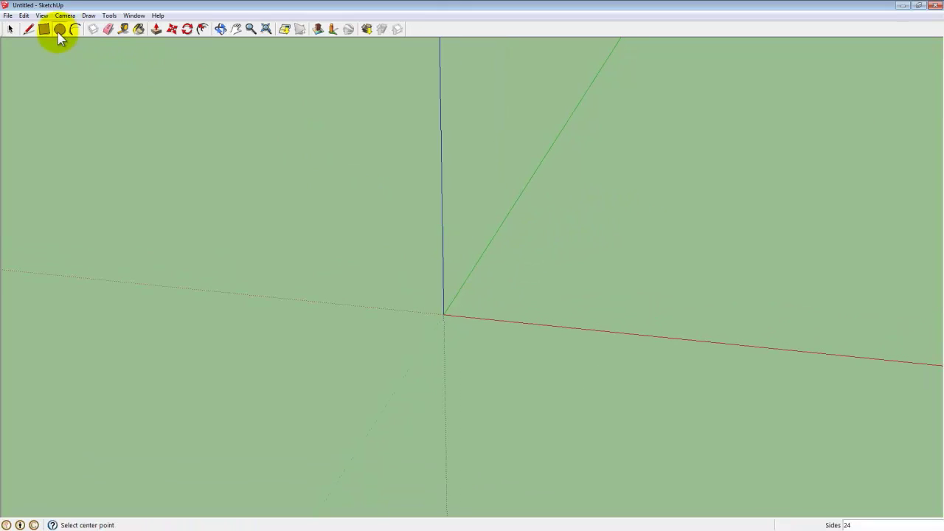
left_click(443, 314)
left_click(312, 282)
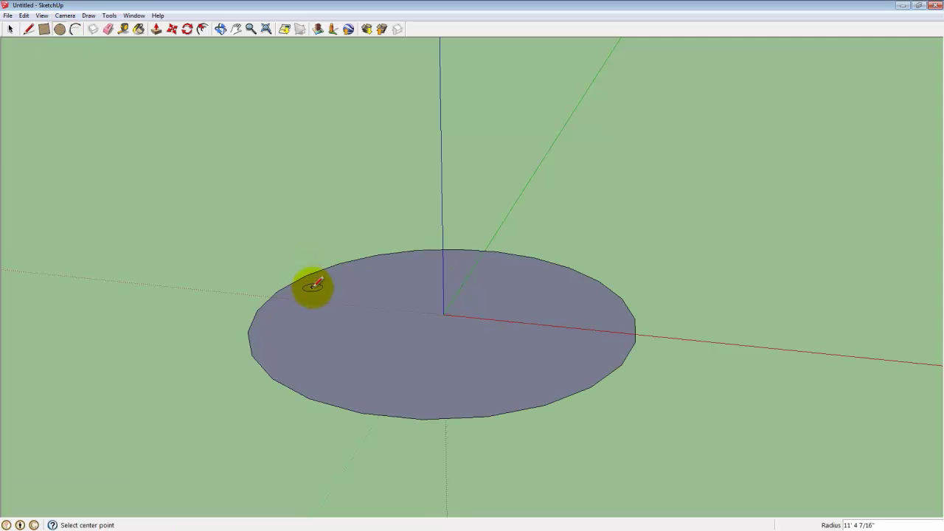
left_click(308, 163)
left_click(550, 165)
left_click(677, 167)
left_click(695, 190)
left_click(714, 282)
left_click(736, 317)
Step: Undo the large freehand circles
key("ctrl+z")
key("ctrl+z")
key("ctrl+z")
key("ctrl+z")
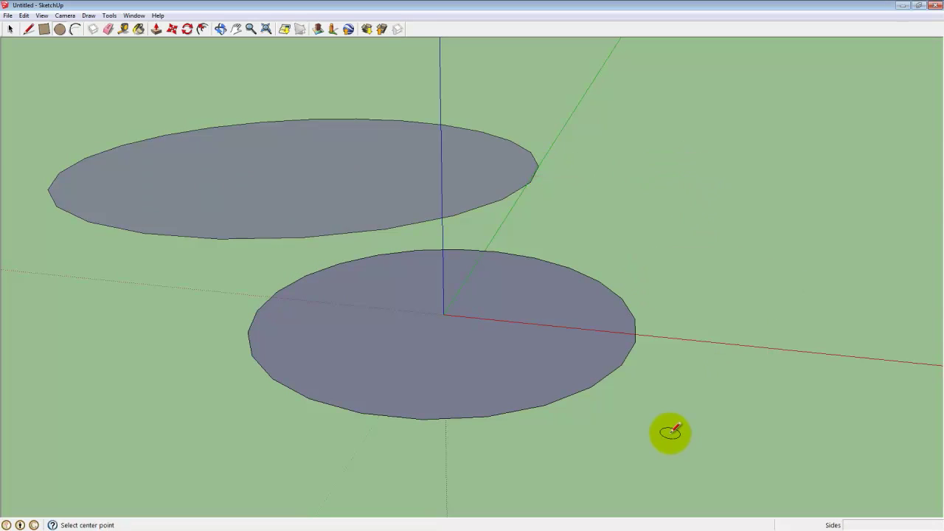
Step: Draw a small circle centred on the origin on the ground plane
left_click(443, 315)
left_click(466, 344)
scroll(509, 360, "down", 1)
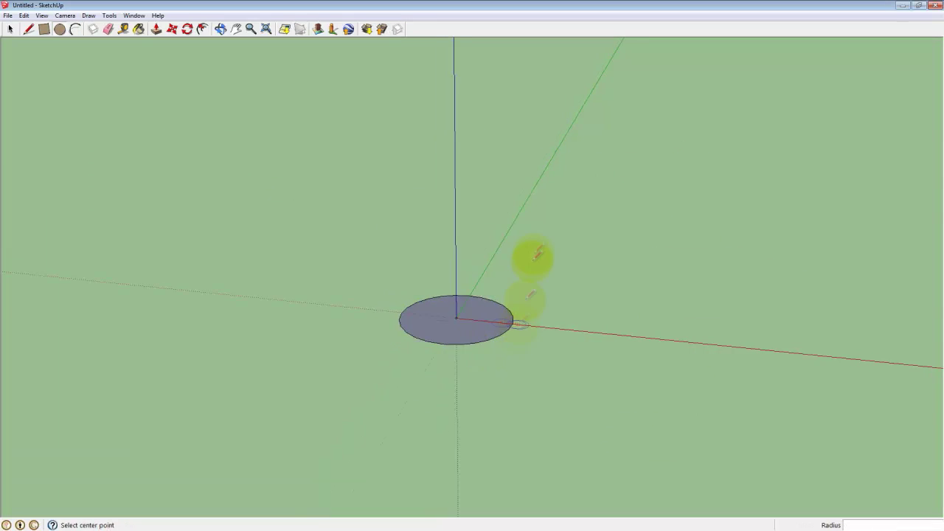
middle_click_drag(533, 257, 528, 289, "shift")
left_click(64, 33)
middle_click_drag(536, 240, 558, 310)
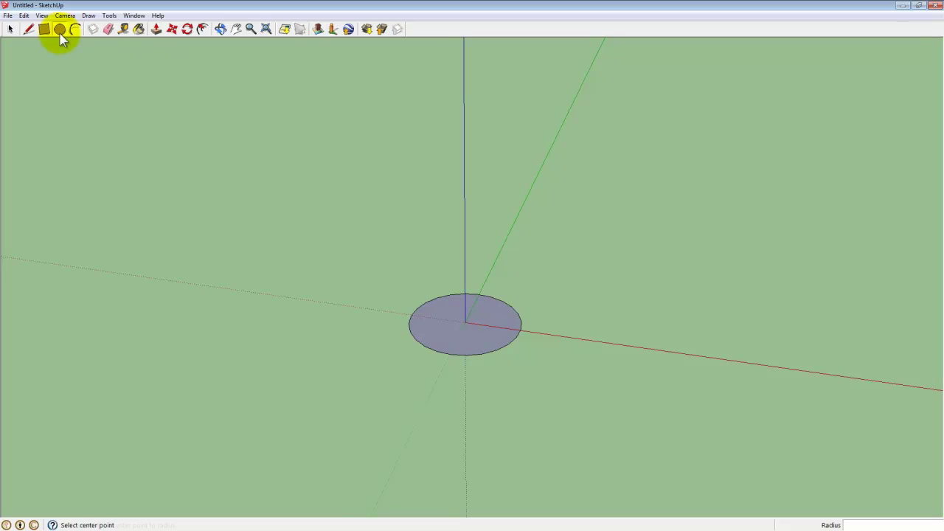
Step: Extrude the circle upward into a tall cylinder and adjust its top and bottom faces with Push/Pull
left_click(156, 29)
left_click_drag(480, 336, 469, 215)
middle_click_drag(544, 273, 581, 213)
left_click_drag(454, 197, 444, 167)
middle_click_drag(497, 297, 495, 159)
mouse_move(478, 308)
left_mouse_down()
mouse_move(476, 334)
mouse_move(477, 299)
left_mouse_up()
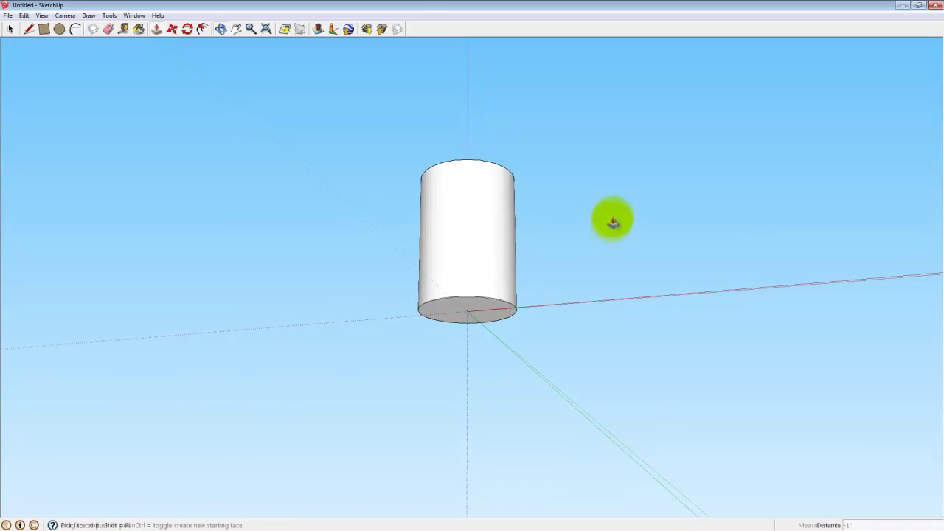
middle_click_drag(611, 217, 580, 229)
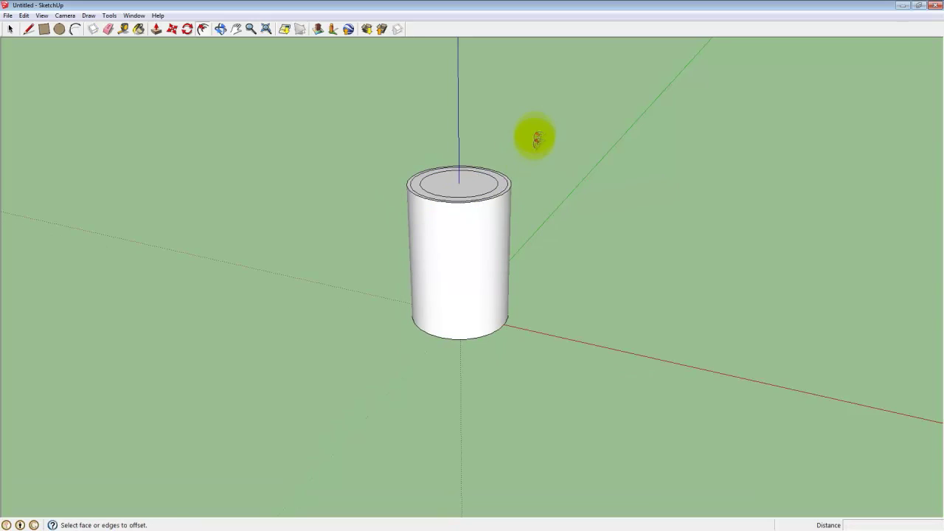
Step: Push the cylinder's top face down about 11' 5" to leave a thin disc
middle_click_drag(537, 137, 567, 225)
scroll(572, 228, "up", 3)
scroll(575, 230, "down", 3)
key("f")
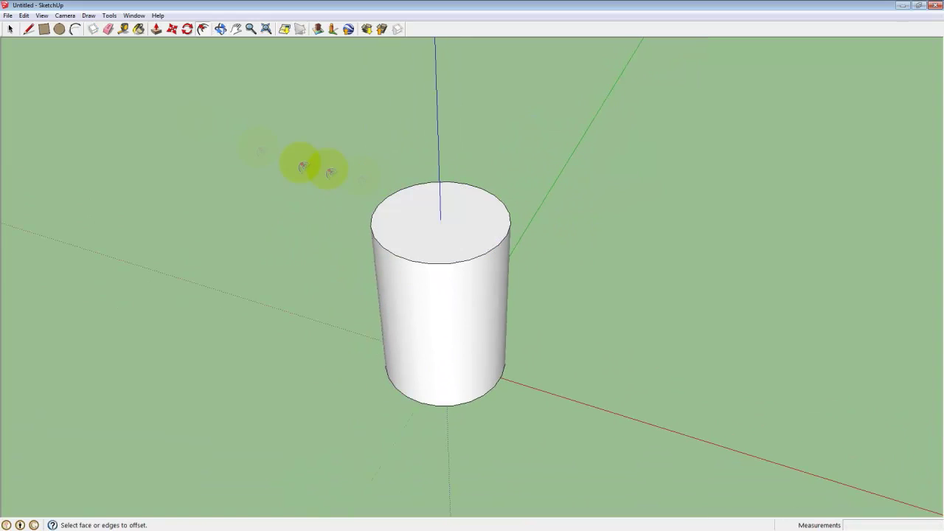
middle_click_drag(421, 202, 398, 212)
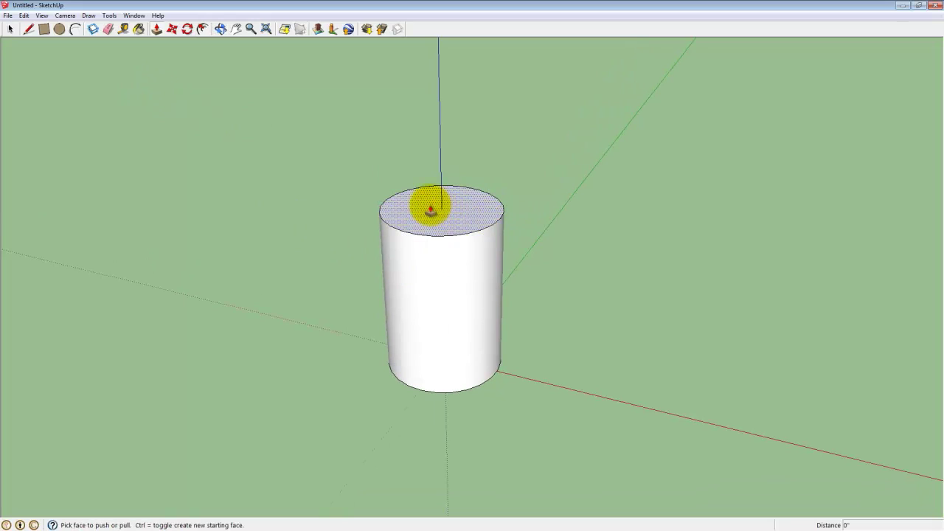
left_click_drag(431, 209, 536, 371)
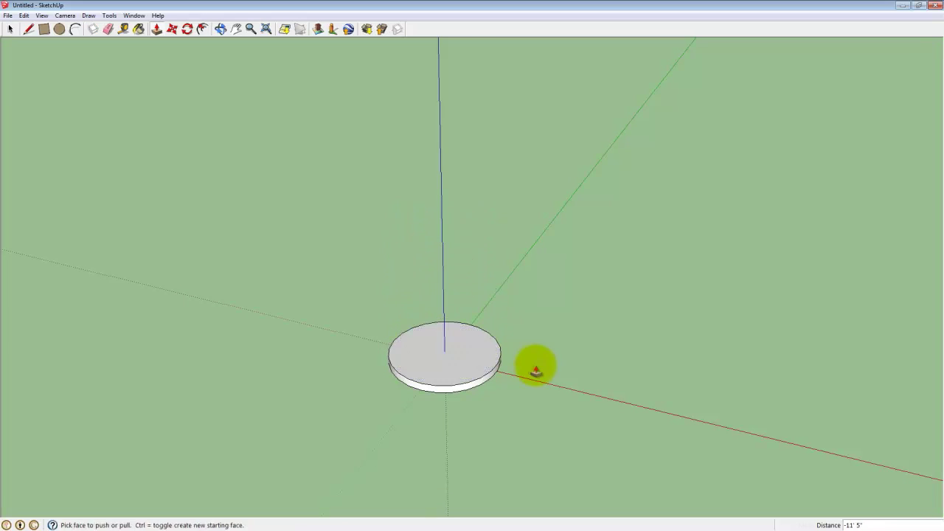
Step: Apply the Scale tool to the disc's top face
middle_click_drag(536, 371, 497, 393)
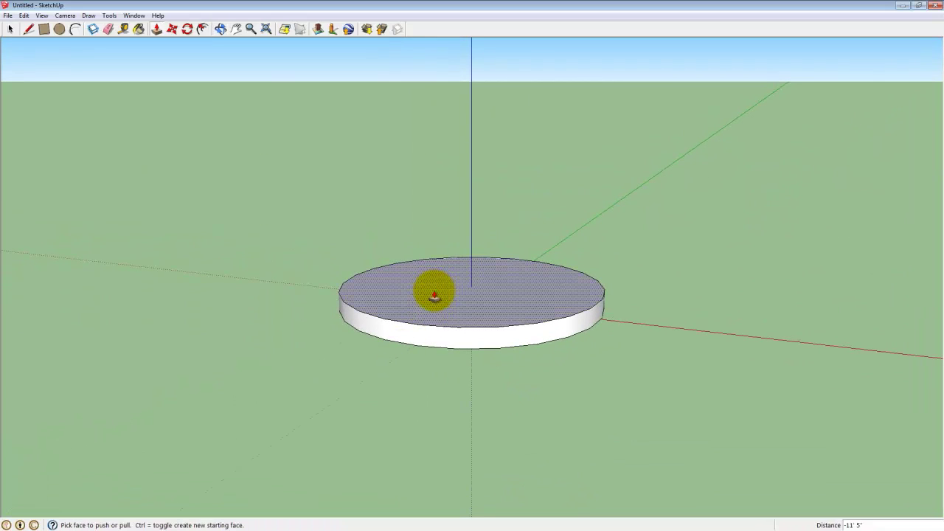
left_click(109, 14)
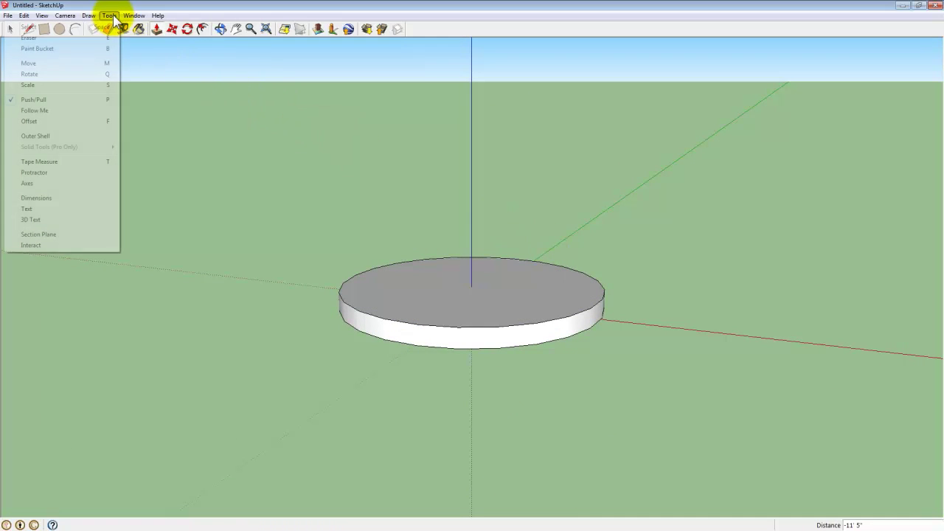
left_click(73, 87)
left_click(405, 285)
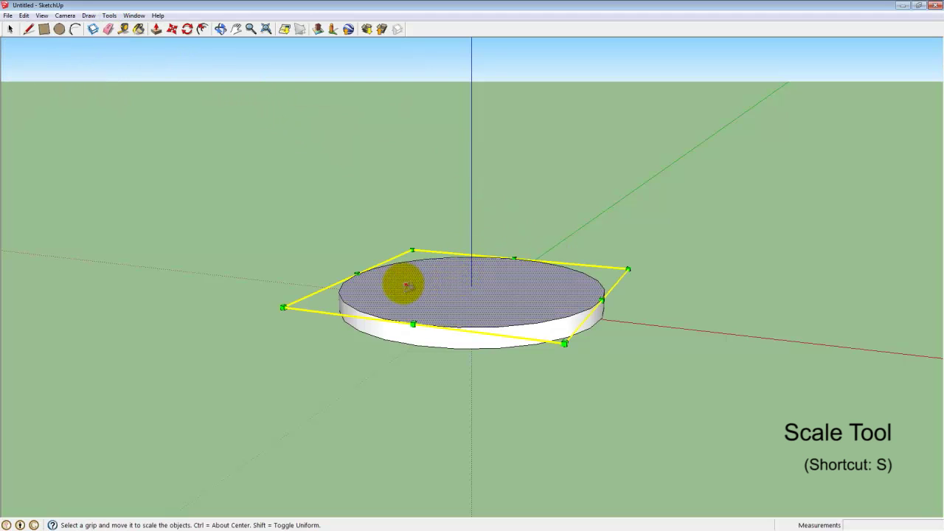
middle_click_drag(656, 322, 634, 387)
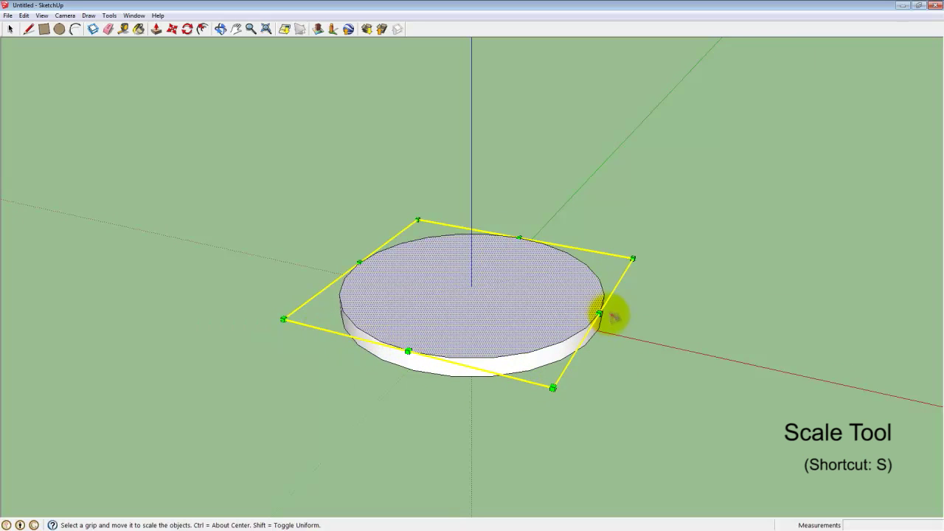
Step: Try stretching the disc's top face from its side and corner grips, cancelling each change
mouse_move(595, 313)
left_mouse_down()
mouse_move(581, 313)
mouse_move(681, 351)
left_mouse_up()
key("ctrl+z")
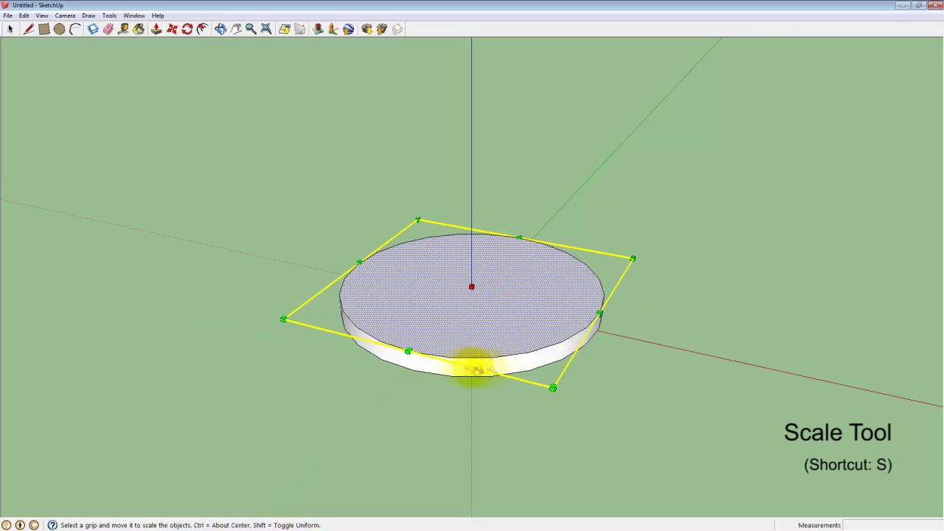
left_click_drag(408, 351, 280, 400)
key("Escape")
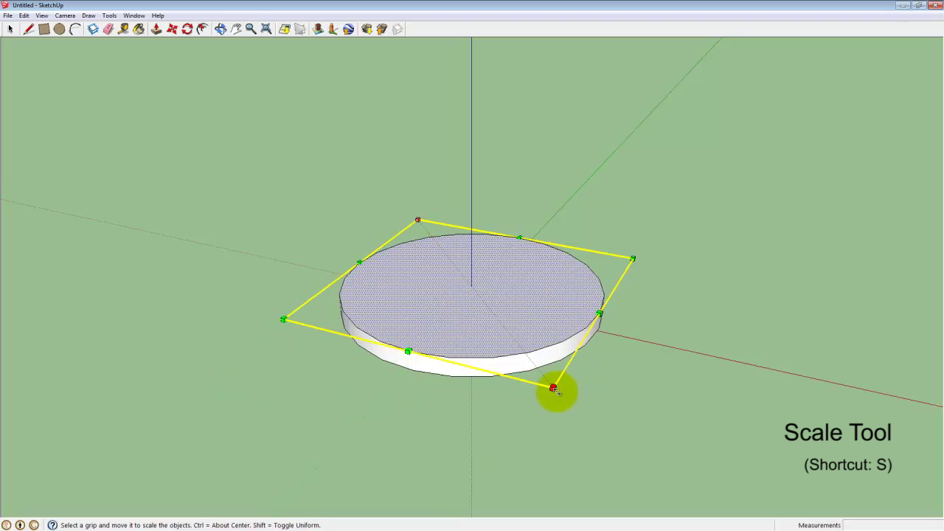
left_click_drag(553, 389, 592, 438)
key("Escape")
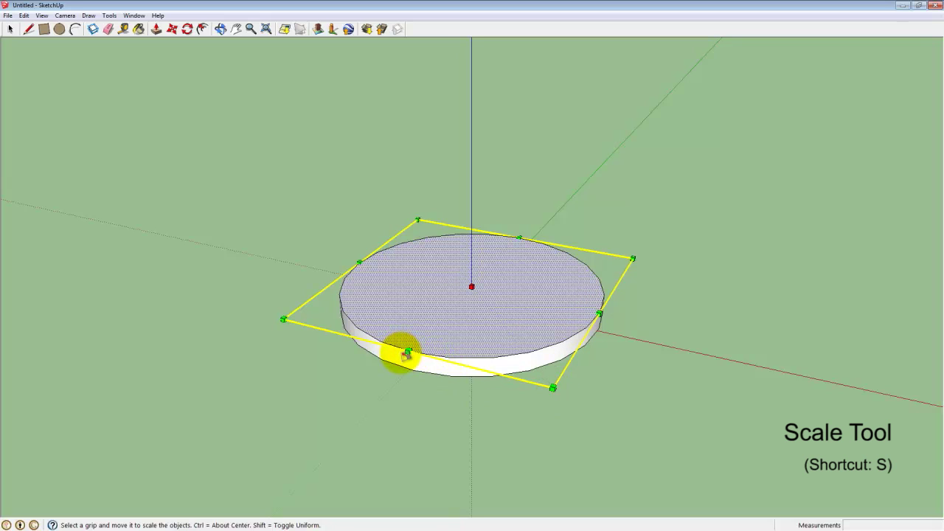
Step: Scale the disc's top face uniformly about its centre by about 1.09 so the sides flare outward
mouse_move(406, 351)
left_mouse_down()
mouse_move(371, 378)
mouse_move(428, 331)
mouse_move(361, 369)
mouse_move(407, 351)
left_mouse_up()
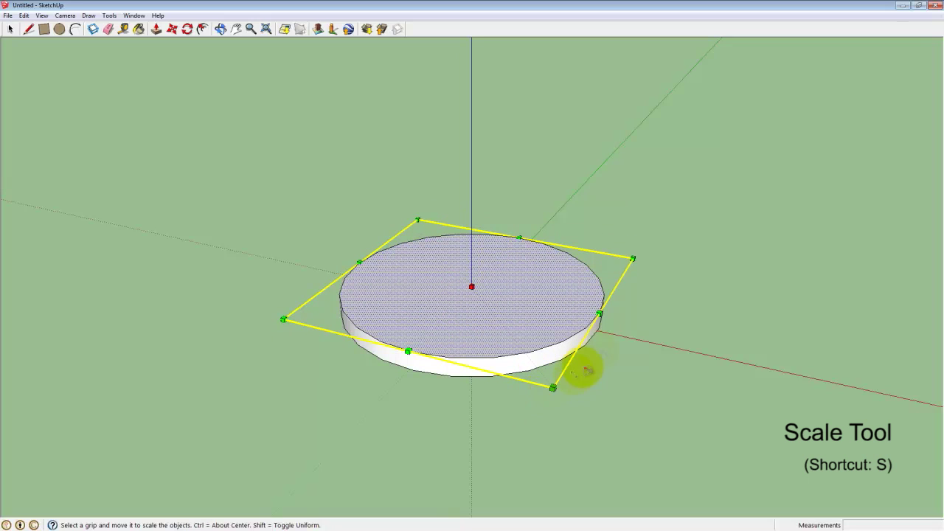
mouse_move(599, 315)
left_mouse_down("ctrl")
mouse_move(626, 322)
mouse_move(568, 310)
mouse_move(583, 311)
left_mouse_up("ctrl")
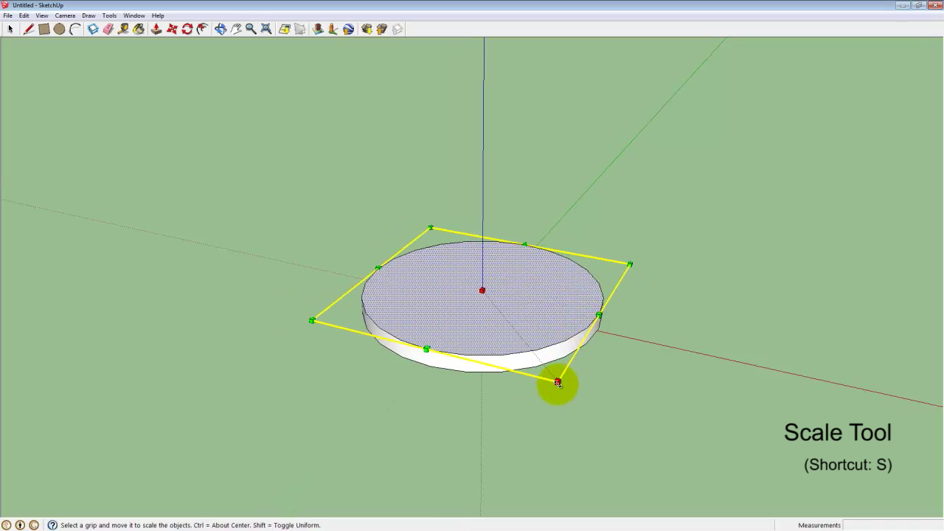
left_click_drag(557, 382, 562, 403)
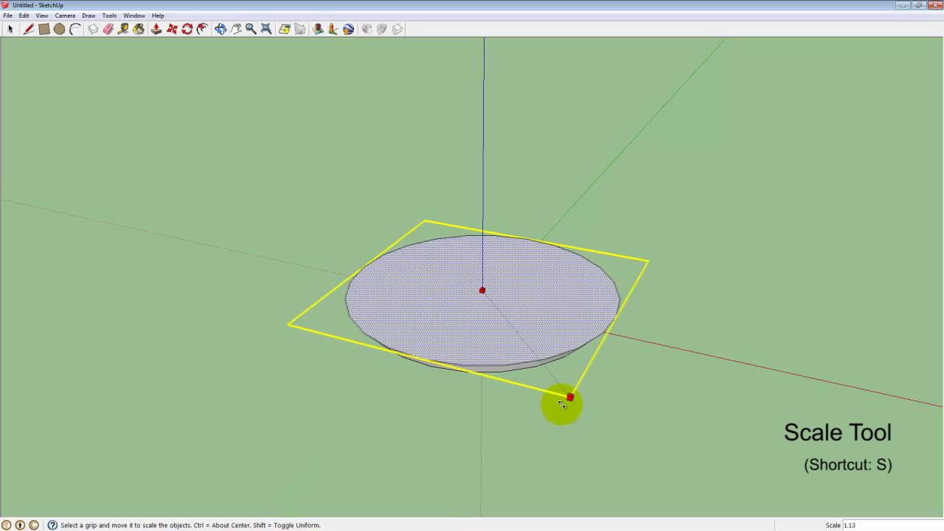
scroll(562, 404, "down", 1)
middle_click_drag(567, 415, 578, 358)
left_click_drag(560, 329, 568, 343, "ctrl")
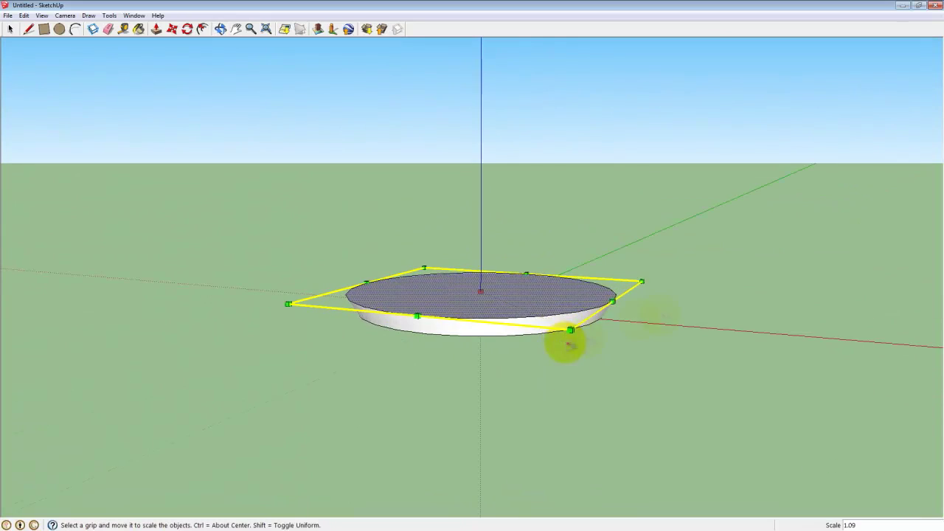
Step: Pull the disc's top face up into a tall cup body and scale the new top face uniformly by about 1.04
middle_click_drag(655, 335, 656, 348)
scroll(574, 343, "down", 1)
middle_click_drag(575, 327, 577, 362)
key("p")
left_click_drag(526, 313, 531, 107)
scroll(534, 117, "down", 2)
middle_click_drag(550, 133, 562, 211)
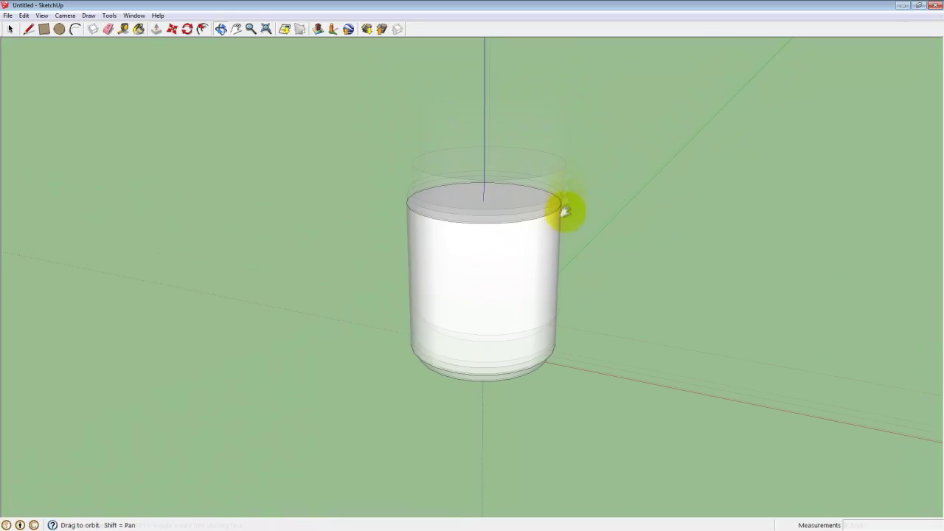
left_click_drag(552, 200, 561, 153)
middle_click_drag(560, 152, 501, 194)
key("s")
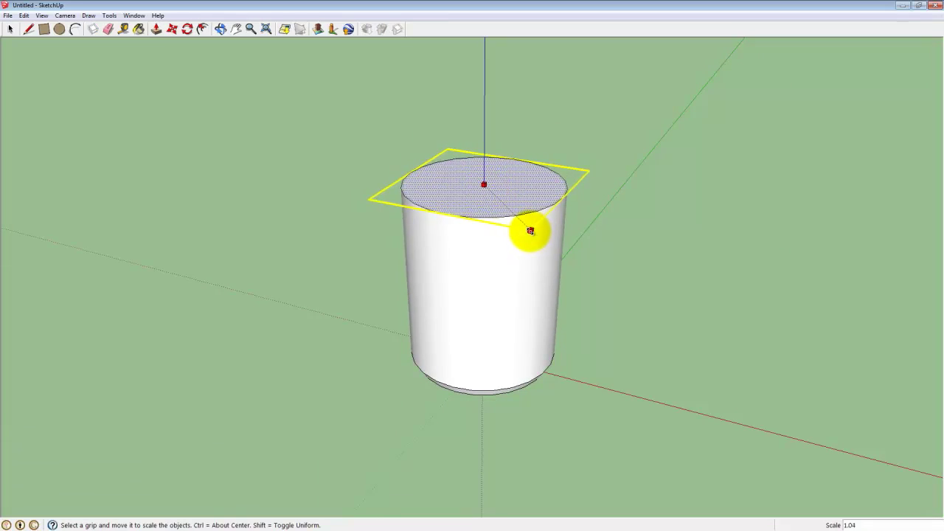
Step: Form a rounded rim by raising the top face in thin layers and scaling it inward about its centre, the last time to about 0.88
key("p")
key("s")
scroll(527, 221, "up", 3)
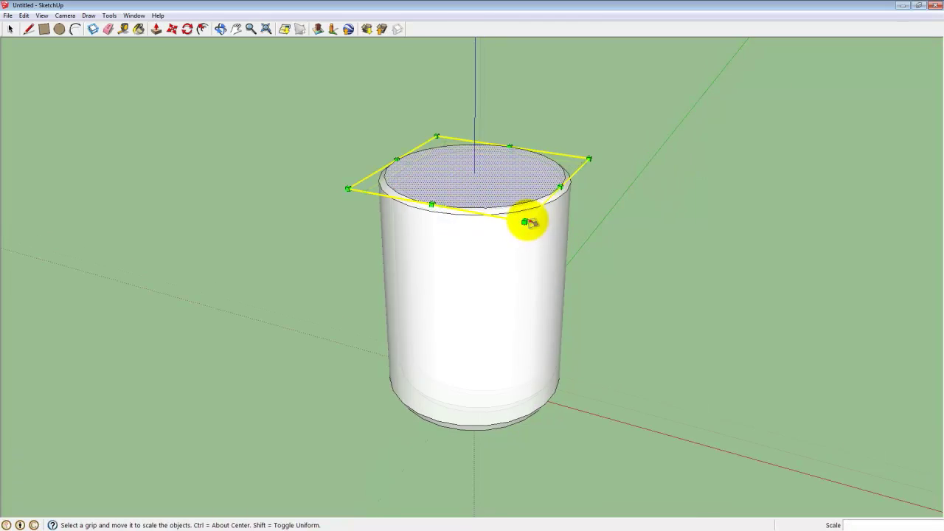
key("p")
key("s")
left_click_drag(514, 254, 510, 244, "ctrl")
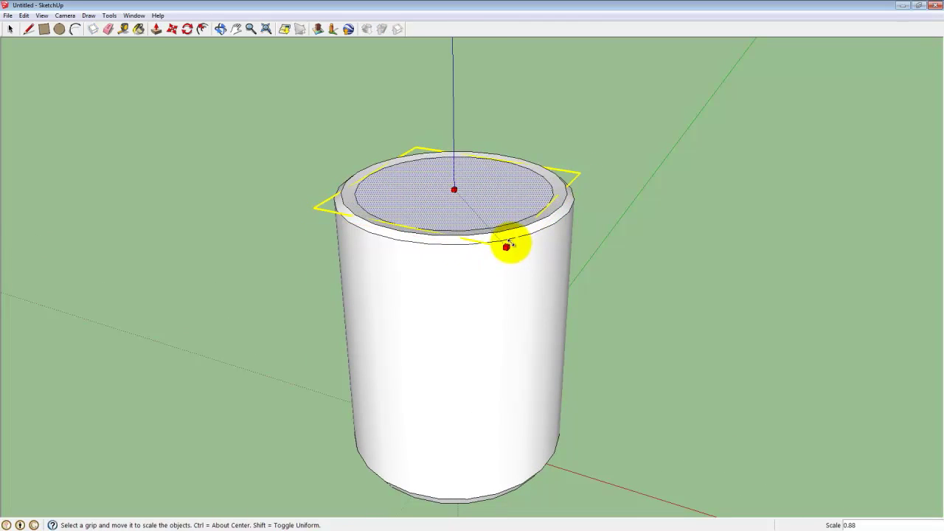
Step: Push the inner top face down into the body to hollow out the cup
key("p")
left_click(509, 203)
scroll(471, 221, "down", 3)
middle_click_drag(479, 243, 430, 310)
middle_click_drag(434, 229, 516, 363)
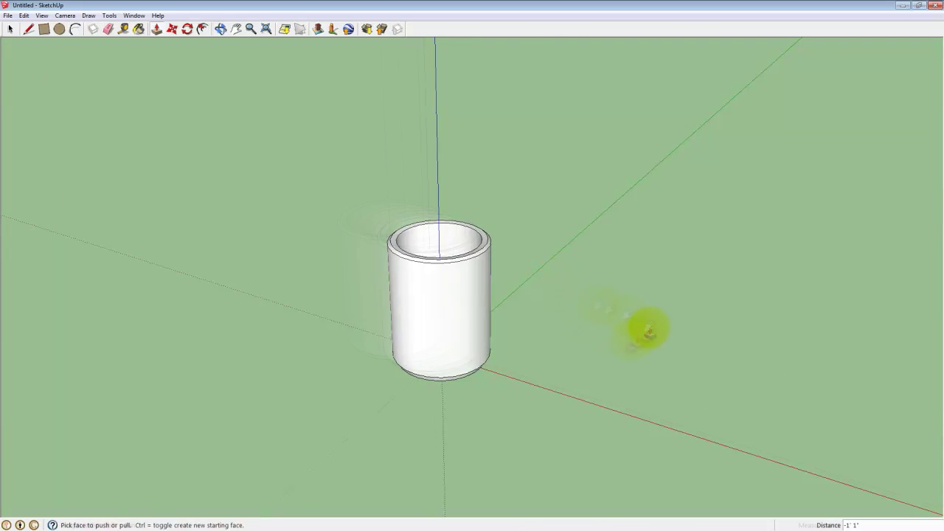
scroll(475, 321, "up", 2)
middle_click_drag(321, 395, 375, 378)
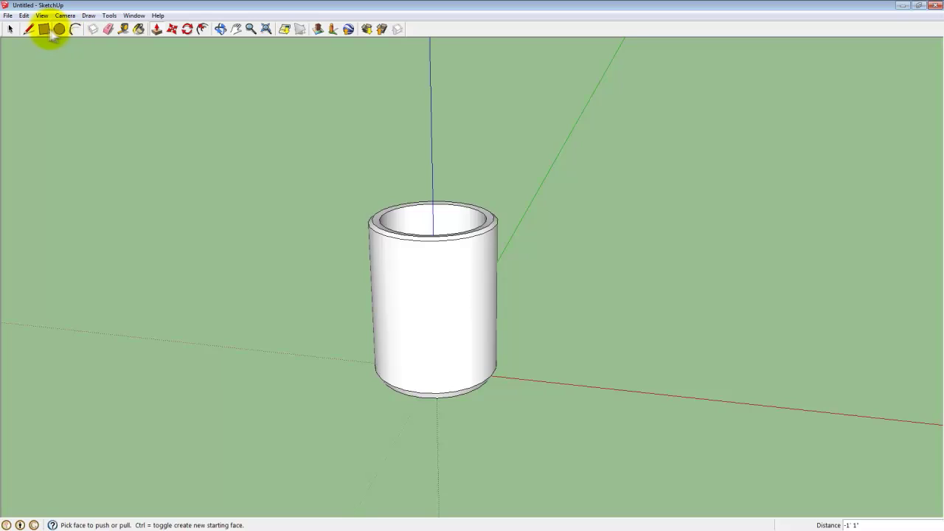
Step: Draw a small rectangle beside the cup's base and extrude it outward and upward to form the lower arm and upright of a square handle
left_click(49, 29)
middle_click_drag(520, 344, 578, 378)
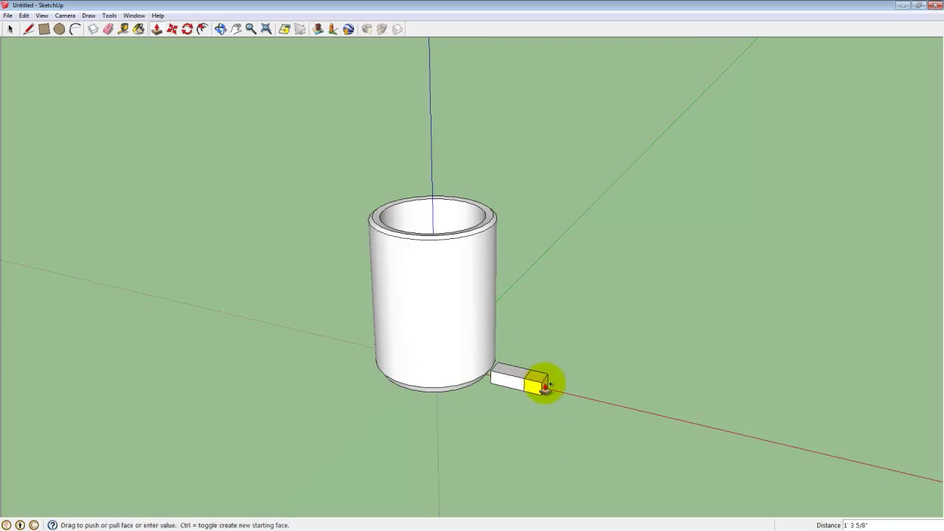
left_click_drag(549, 384, 544, 254)
middle_click_drag(522, 306, 582, 294)
Step: Extrude the top of the handle's upright toward the cup so the upper arm lines up with the end of the lower arm
left_click_drag(542, 239, 520, 241)
left_click_drag(516, 368, 510, 358)
middle_click_drag(579, 413, 543, 392)
key("ctrl+z")
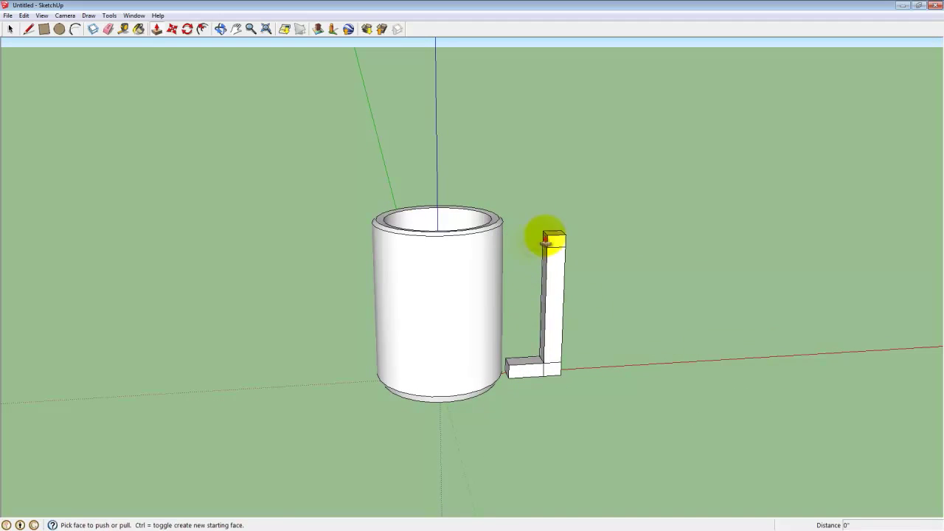
left_click_drag(544, 240, 512, 361)
middle_click_drag(522, 302, 548, 296)
Step: Delete the square handle and undo the deletion
key("m")
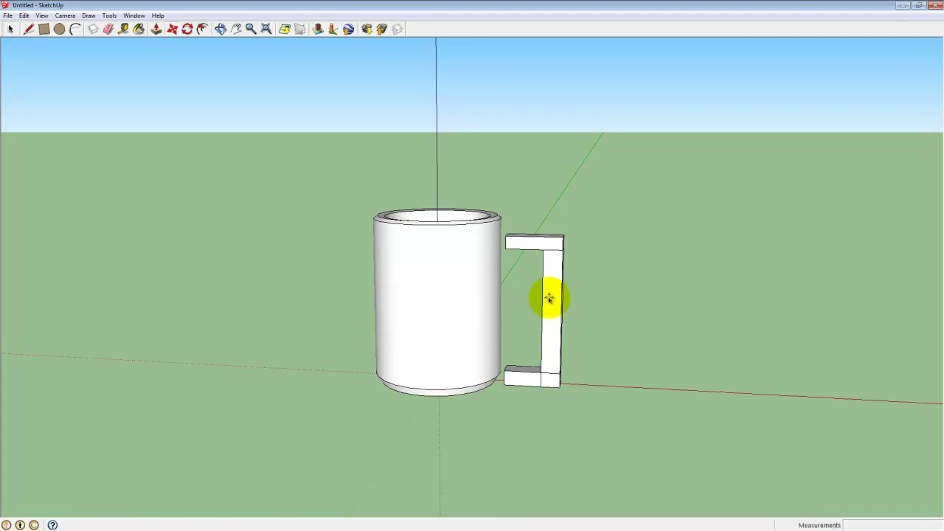
left_click_drag(550, 299, 538, 300)
key("Delete")
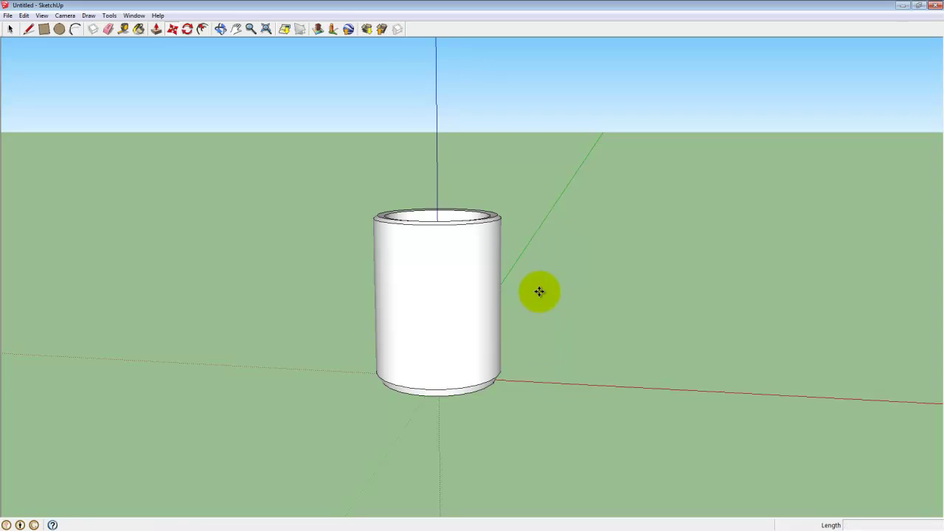
key("ctrl+z")
Step: Select the whole square handle and try scaling it from its top grip
middle_click_drag(539, 293, 357, 319)
key("space")
triple_click(537, 346)
left_click(585, 343)
left_click(379, 310)
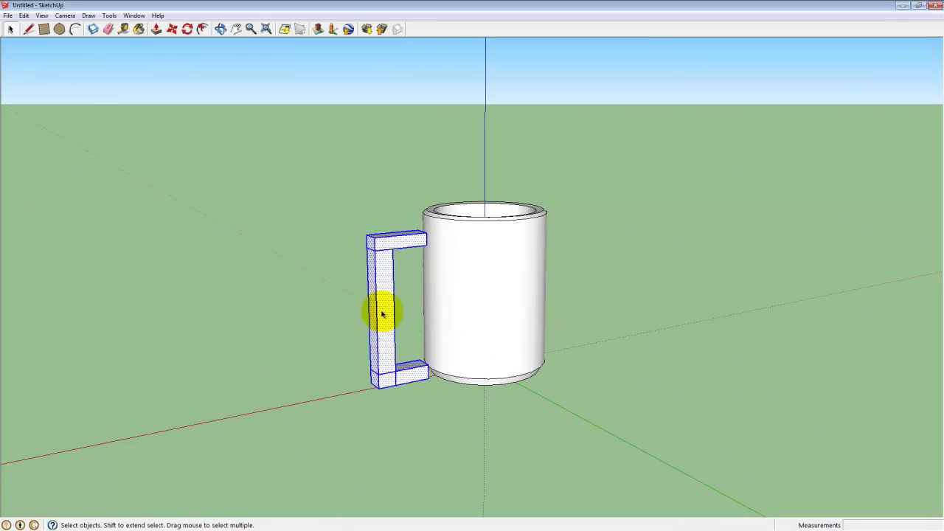
key("s")
left_click_drag(394, 233, 394, 238)
key("space")
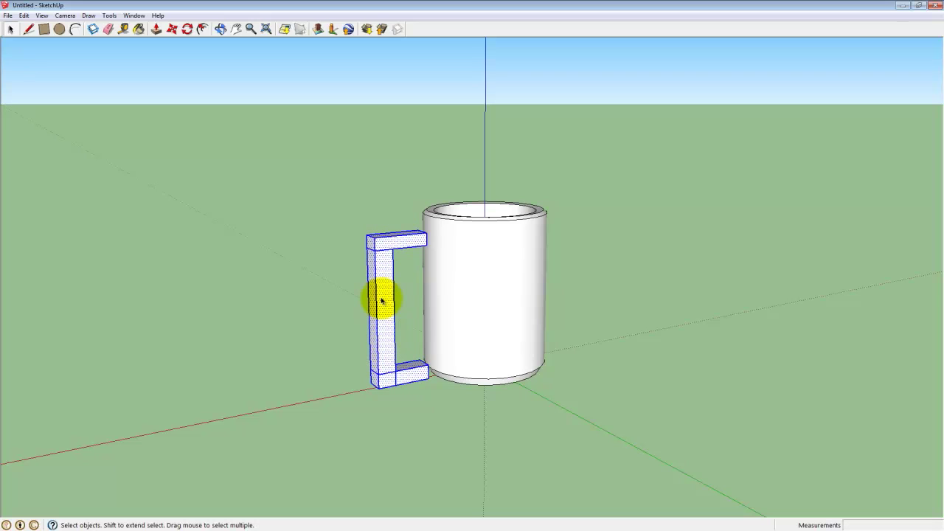
Step: Delete the selected square handle
middle_click_drag(381, 315, 498, 283)
middle_click_drag(463, 344, 477, 380)
key("Delete")
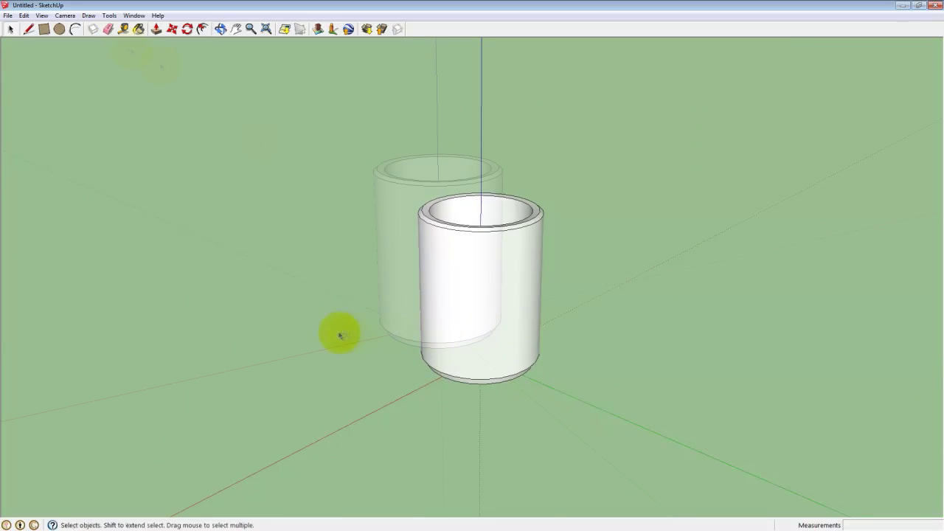
left_click(112, 15)
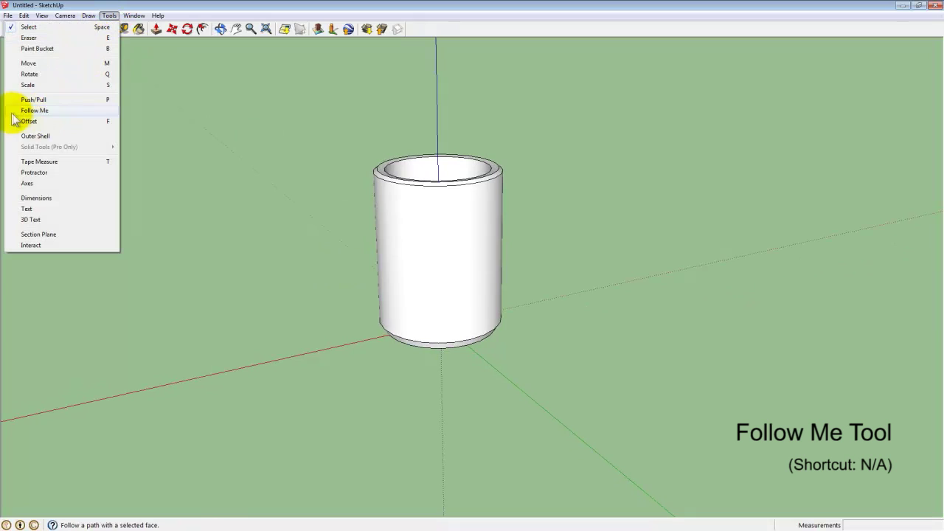
left_click(45, 111)
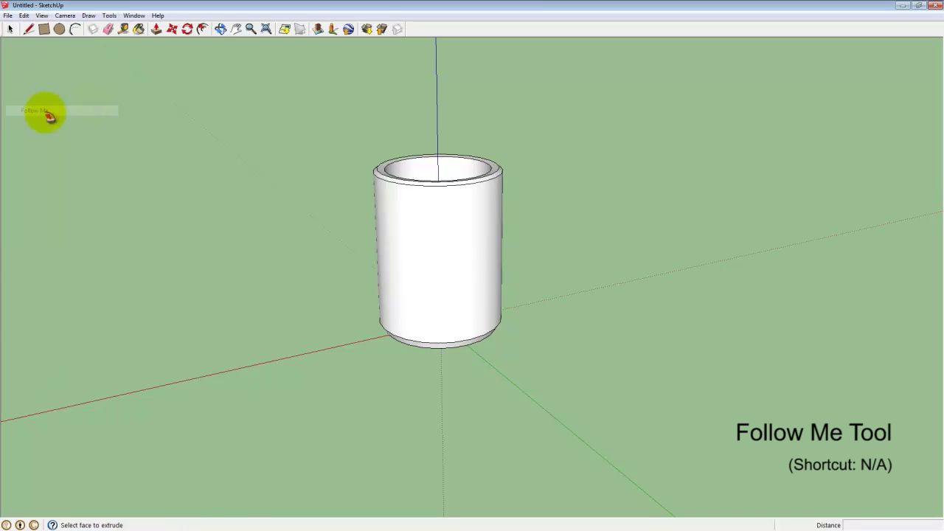
left_click(73, 30)
Step: Draw an open, hook-shaped path of four connected line segments on the ground beside the cup
middle_click_drag(604, 301, 286, 378)
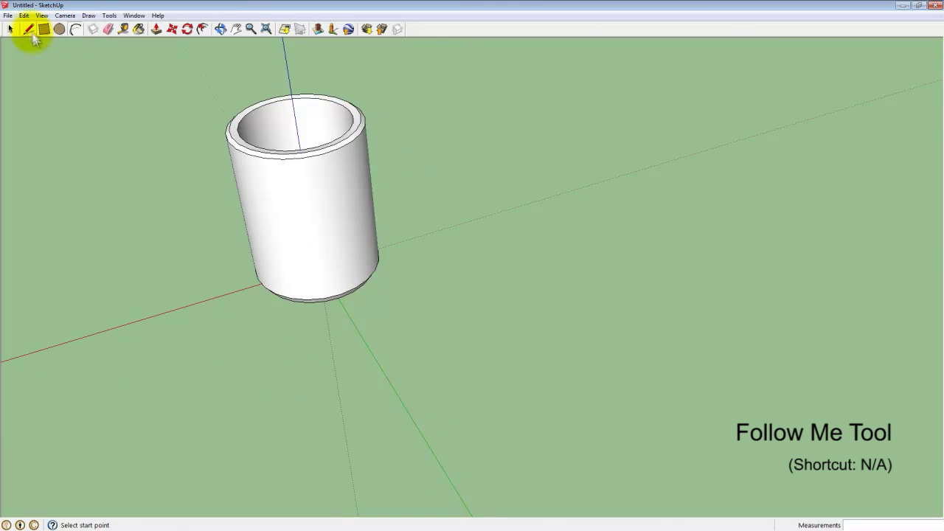
middle_click_drag(124, 42, 213, 111, "shift")
left_click(27, 30)
left_click(456, 447)
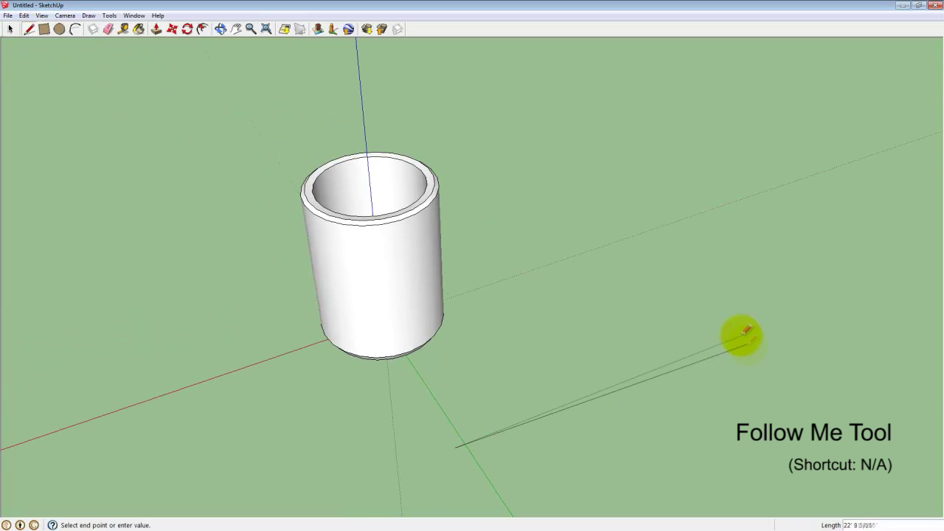
left_click(734, 330)
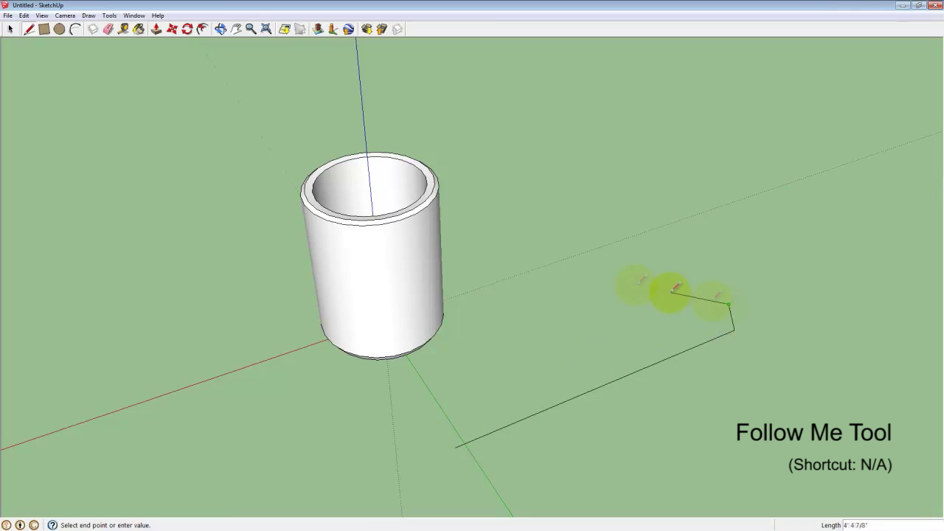
left_click(601, 303)
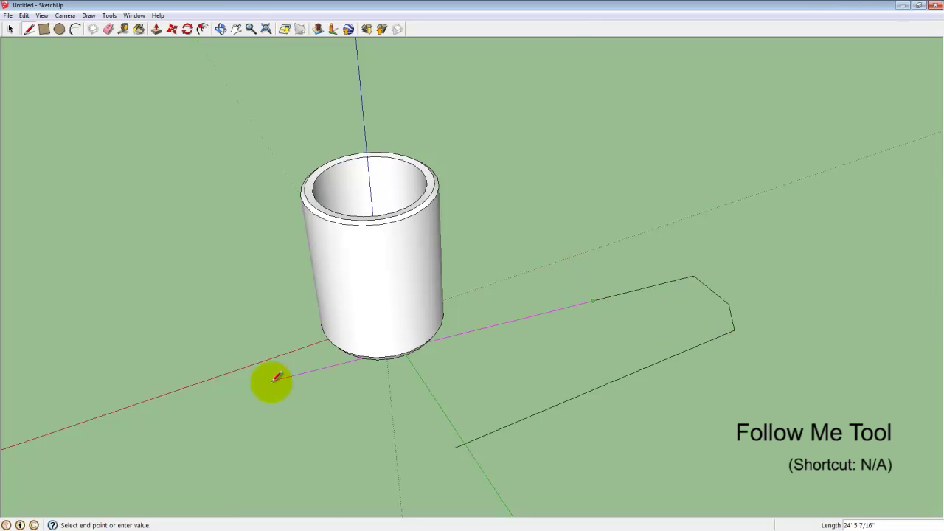
left_click(10, 29)
Step: Draw an upright circle with a radius of about 10" centred on the start of the hook-shaped path
middle_click_drag(696, 302, 553, 347)
left_click(59, 29)
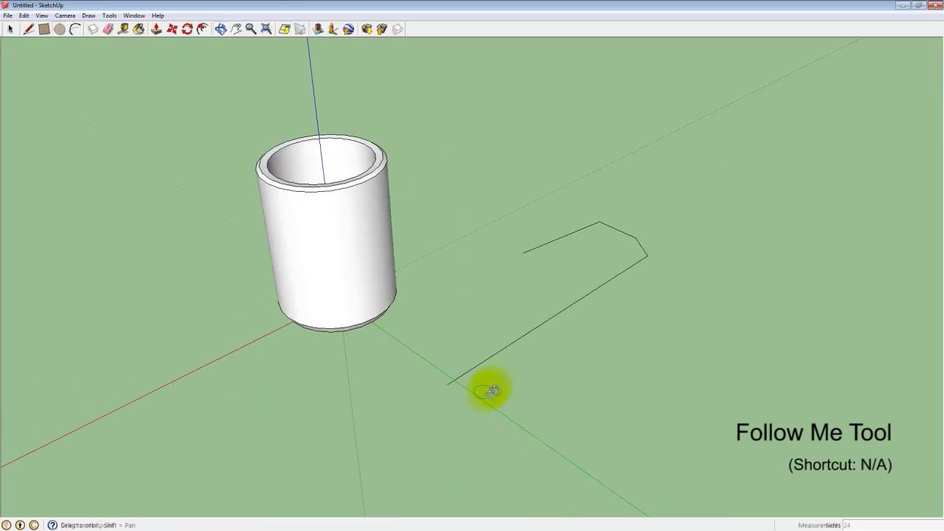
middle_click_drag(489, 388, 666, 224)
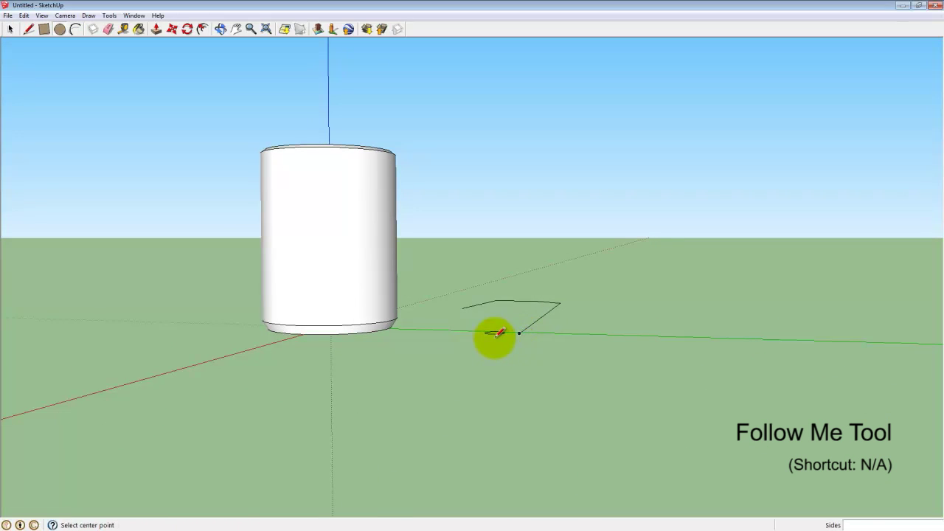
middle_click_drag(536, 369, 571, 340)
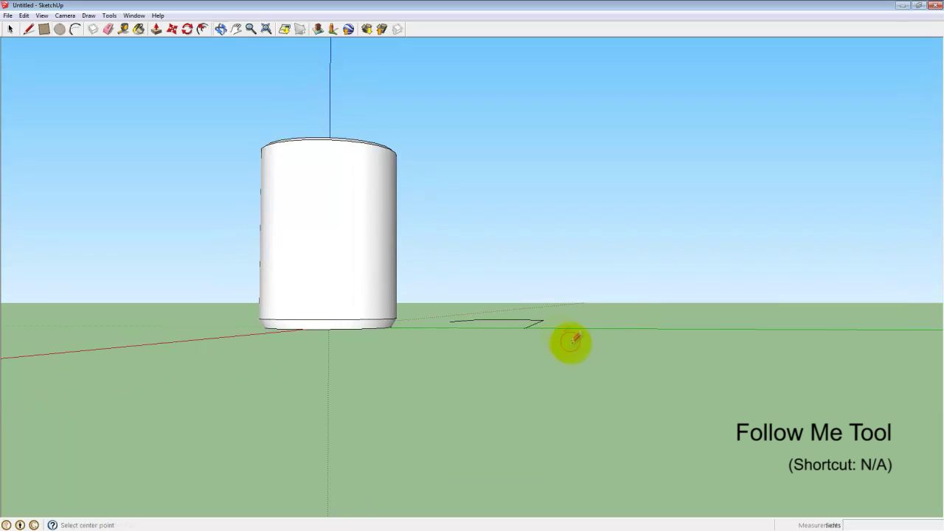
left_click(525, 327)
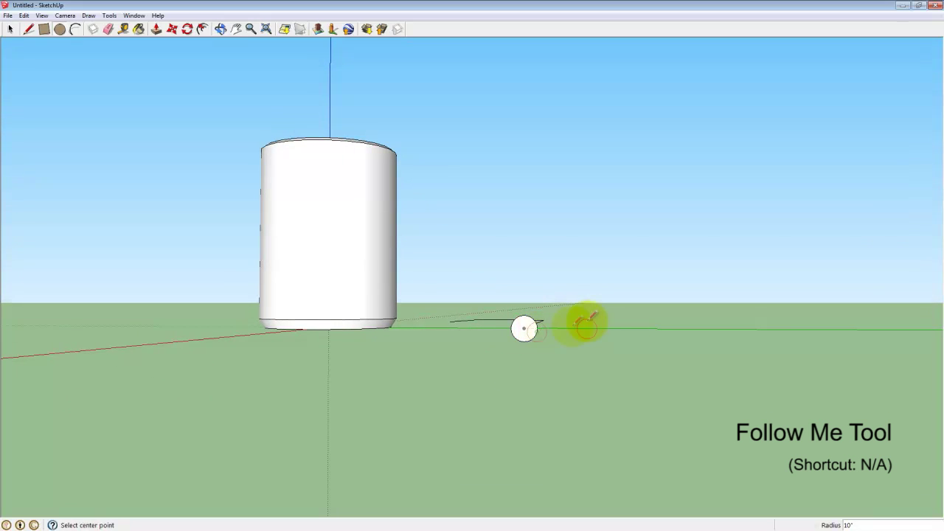
Step: Extrude the circle along the entire hook-shaped path with Follow Me to make a bent tube
middle_click_drag(585, 322, 584, 362)
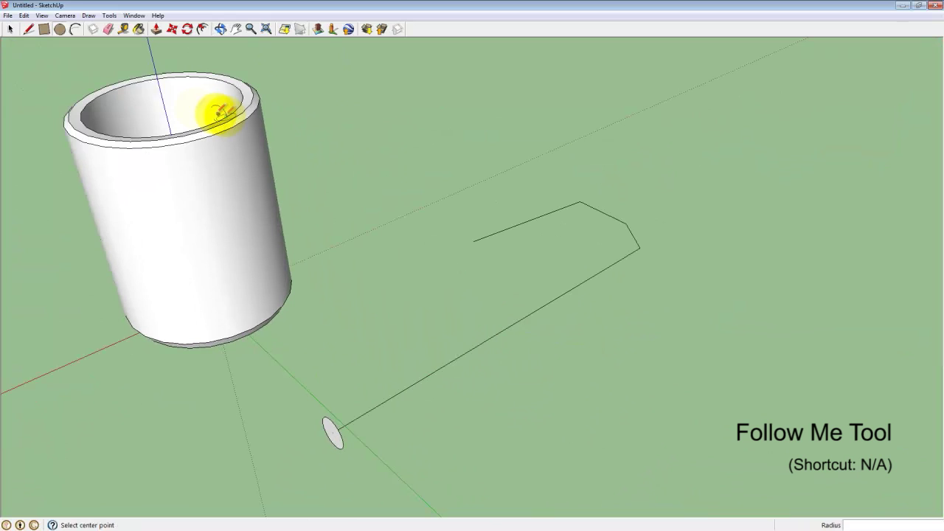
left_click(108, 15)
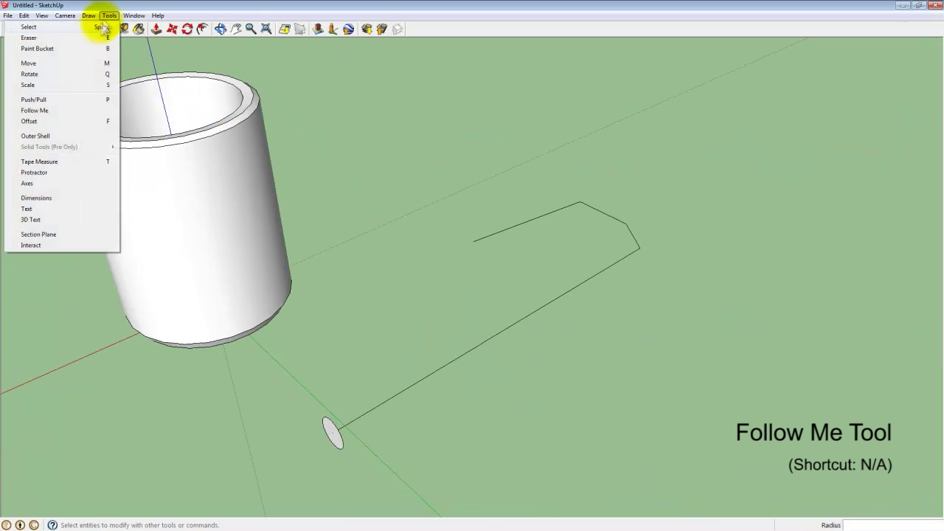
left_click(76, 110)
left_click_drag(335, 436, 636, 228)
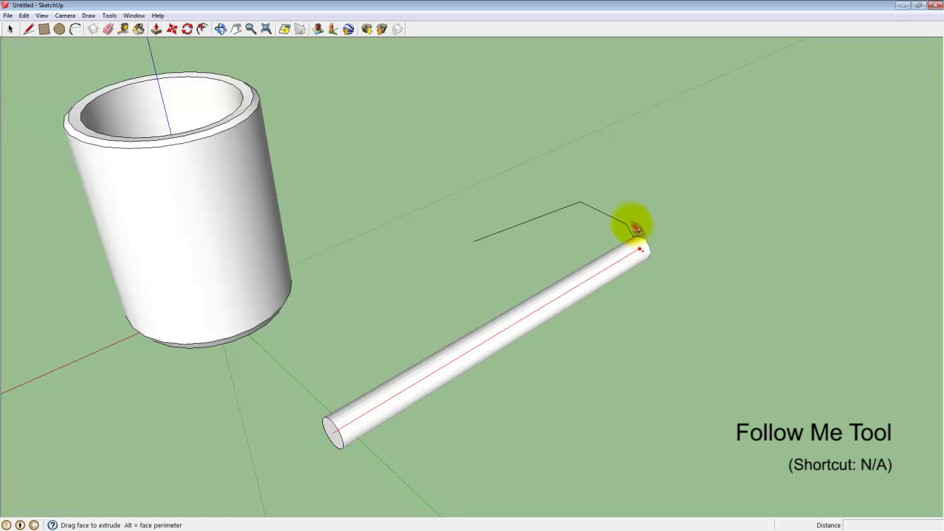
left_click_drag(544, 226, 473, 241)
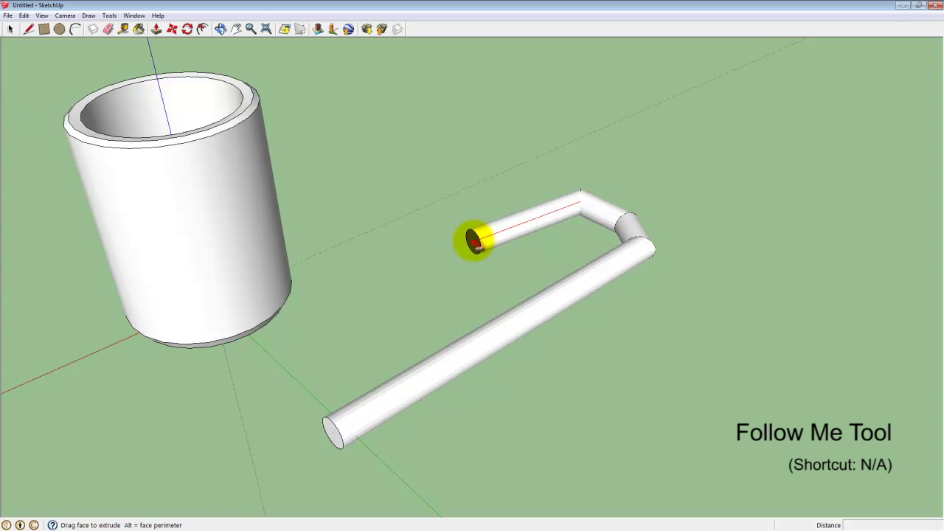
middle_click_drag(560, 413, 404, 422)
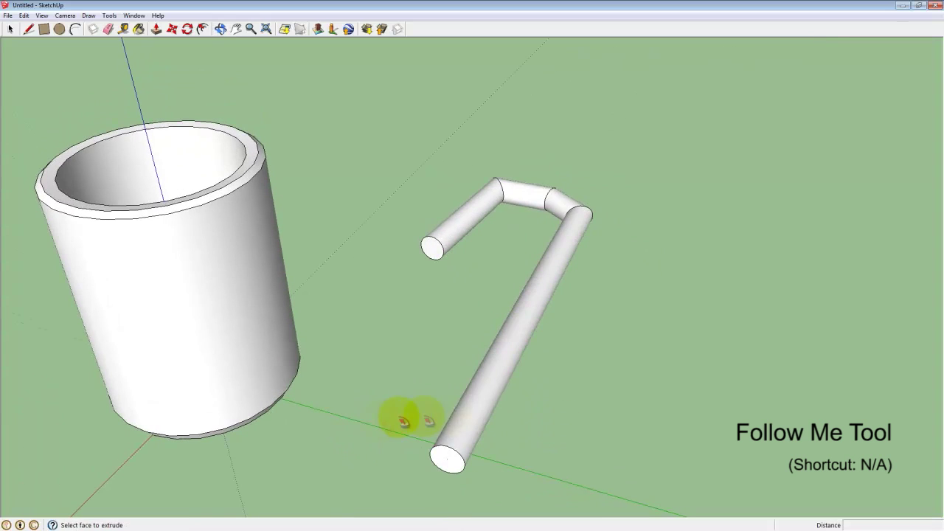
middle_click_drag(509, 188, 632, 257)
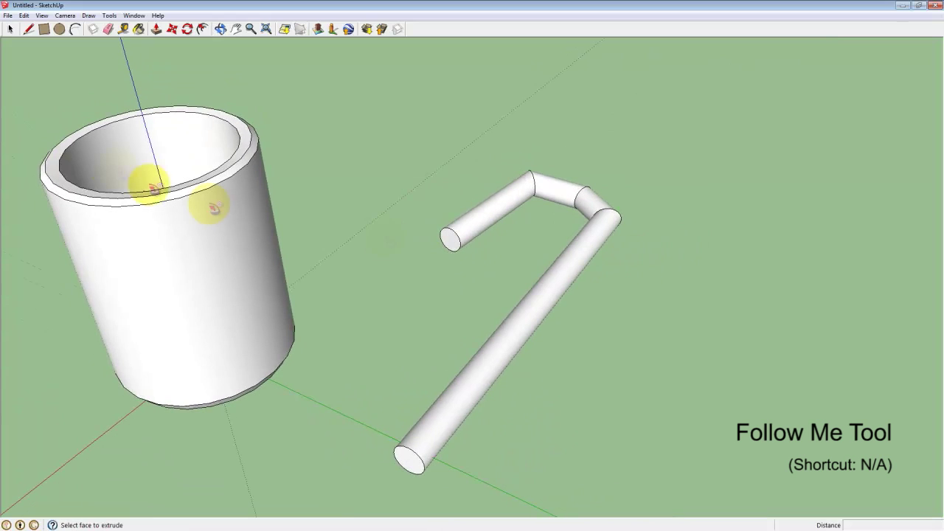
Step: Draw a vertical arc beside the cup as the handle path, bulging away from the body by about 4' 10"
left_click(105, 15)
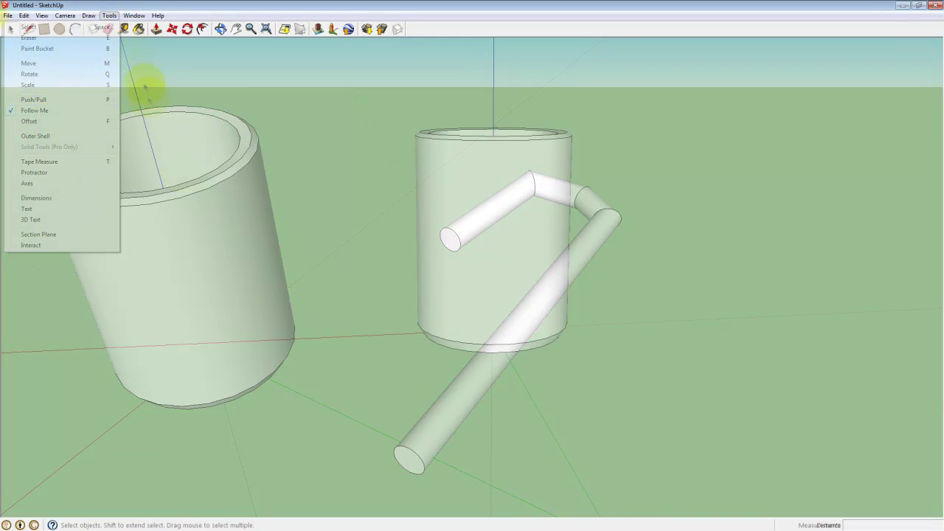
left_click(391, 148)
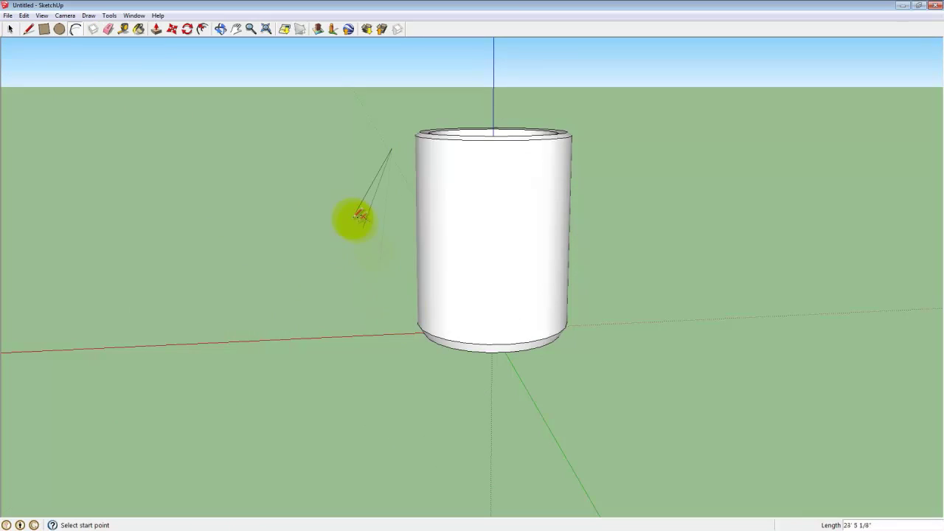
left_click(396, 320)
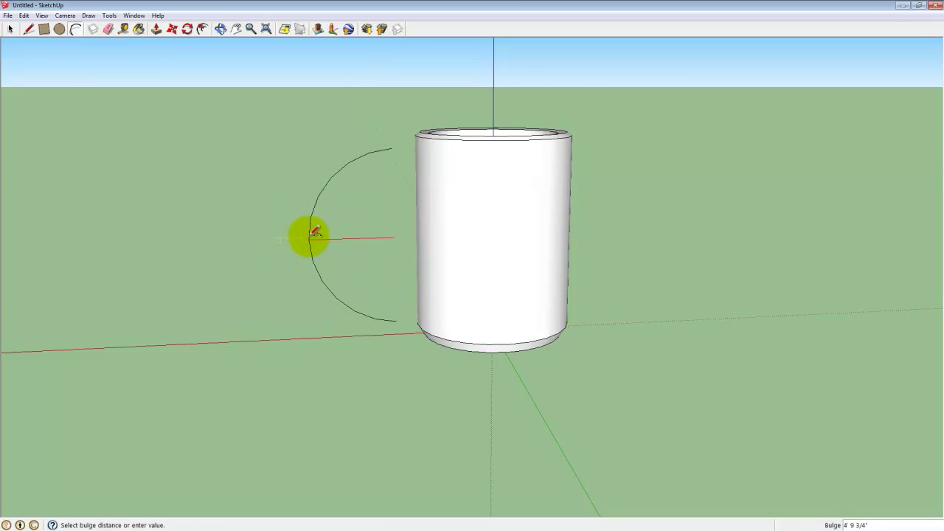
left_click(308, 230)
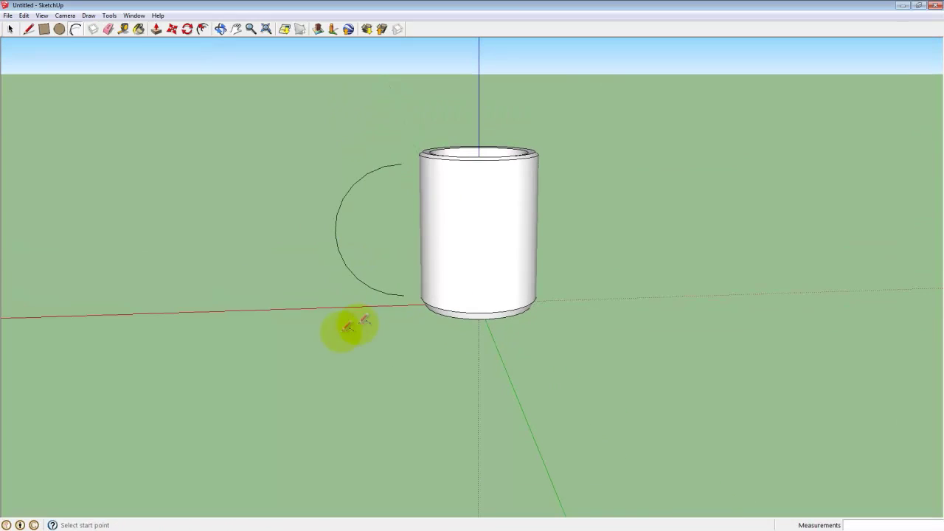
Step: Scale the handle arc down slightly in height and shift it along the red axis toward the cup
left_click(340, 214)
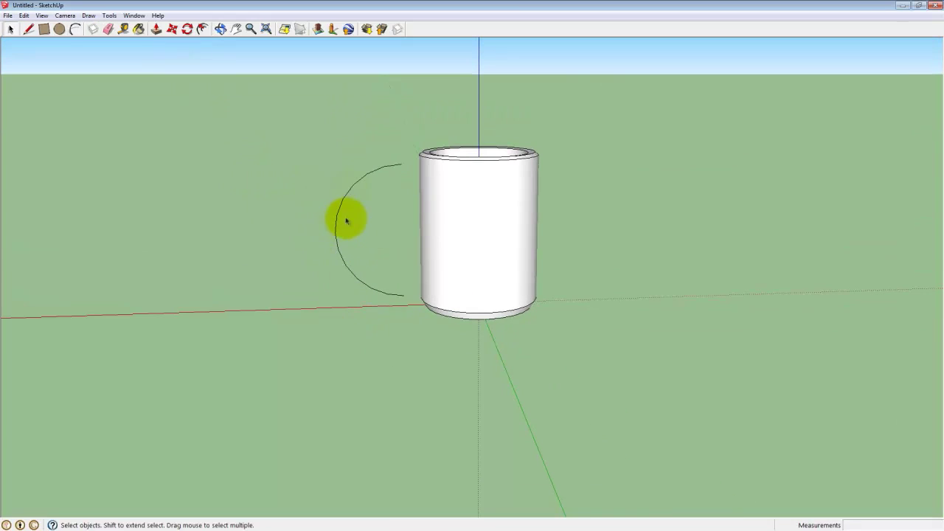
key("s")
left_click_drag(366, 165, 367, 177)
left_click_drag(371, 297, 371, 290)
left_click_drag(337, 221, 353, 220)
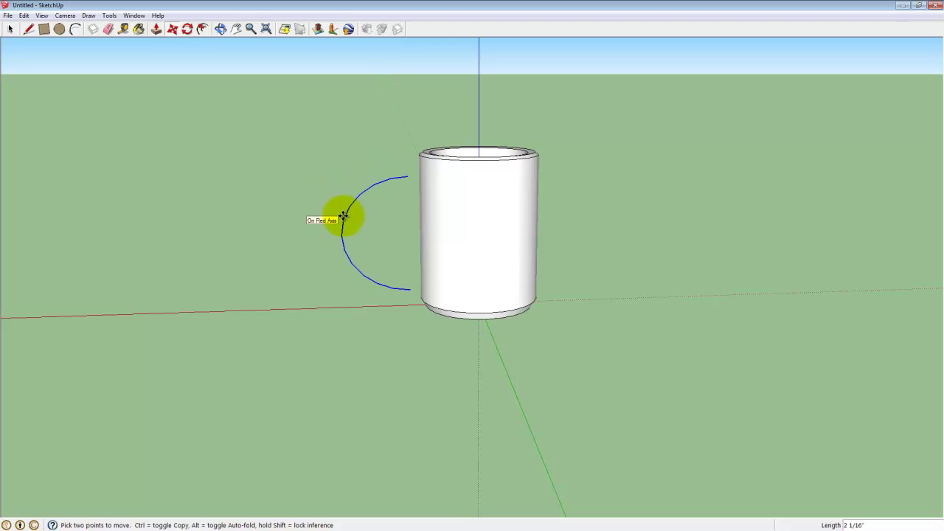
Step: Draw a small upright rectangle of about 7 3/8" by 1' 2 3/8" beside the cup as the handle profile
middle_click_drag(463, 341, 718, 348)
left_click(44, 30)
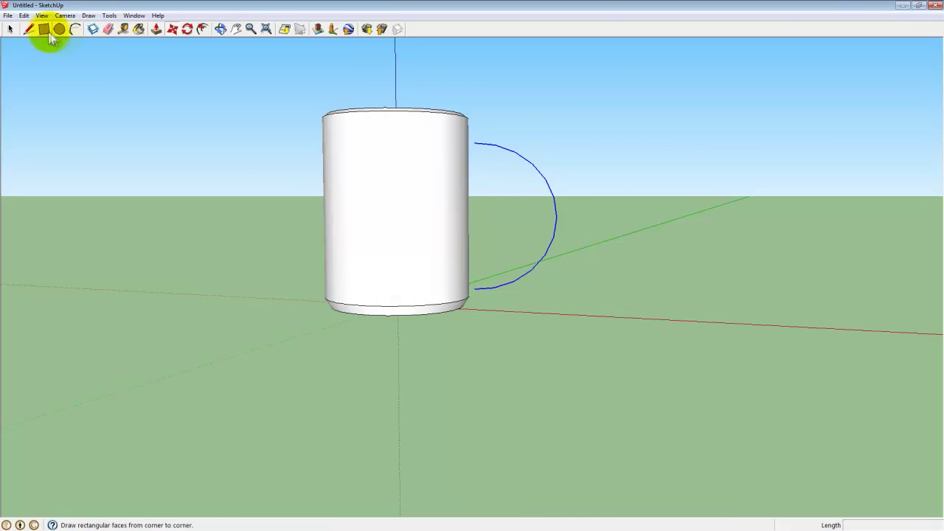
middle_click_drag(735, 290, 505, 210)
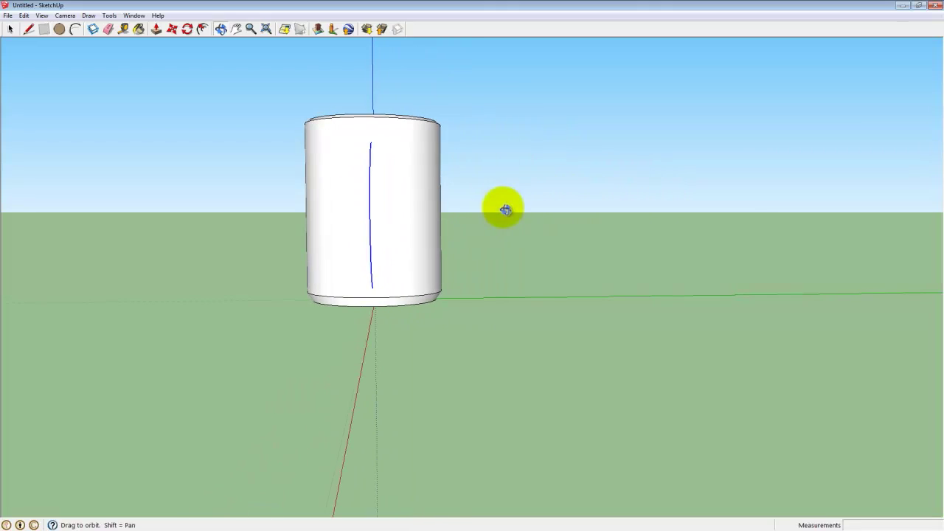
left_click(458, 147)
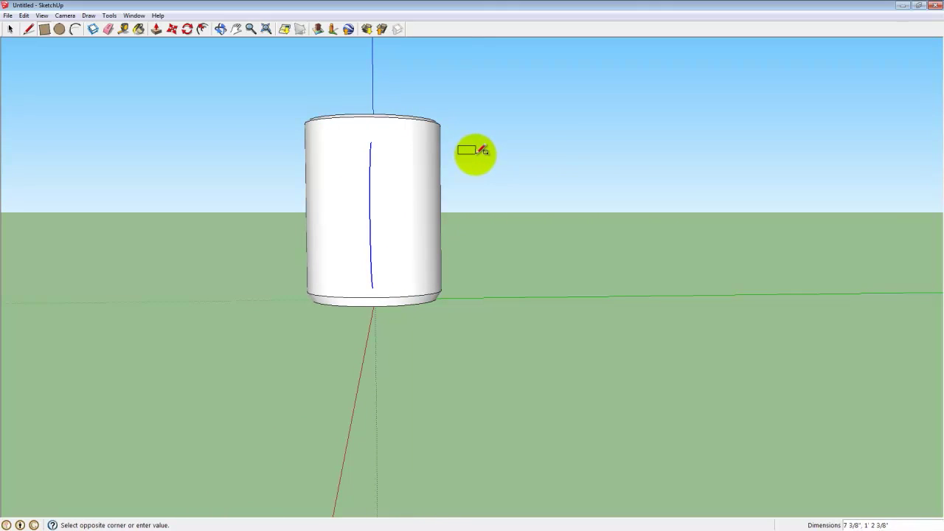
left_click(485, 151)
Step: Move the rectangle by its centre onto the upper end of the handle arc
middle_click_drag(484, 151, 590, 216)
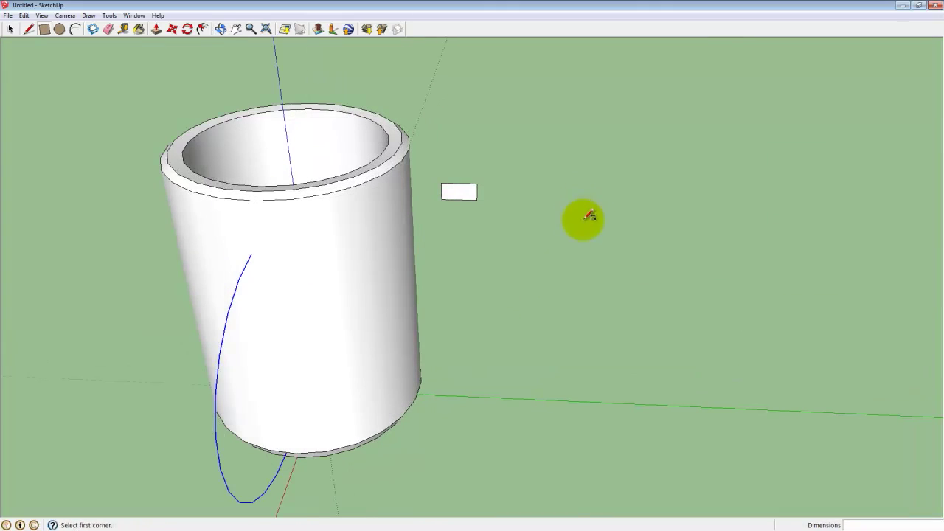
middle_click_drag(508, 196, 514, 184)
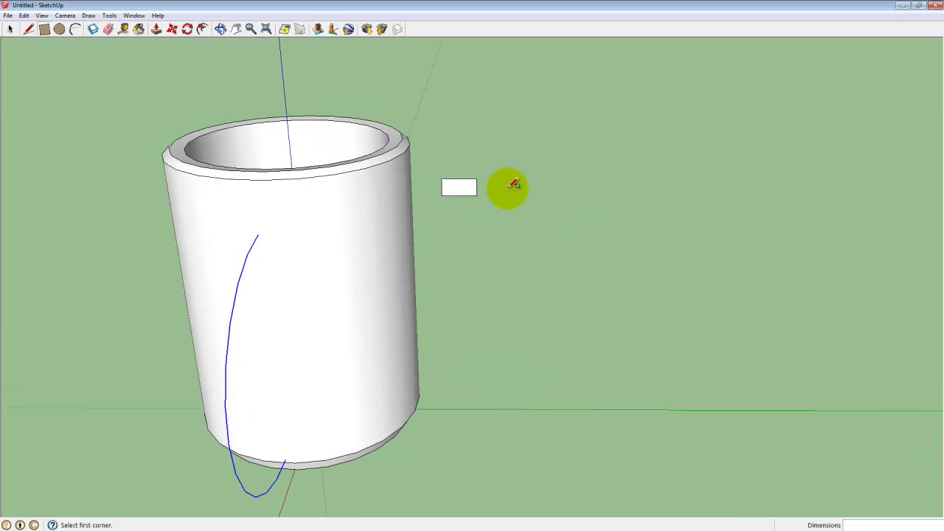
key("space")
left_click(453, 191)
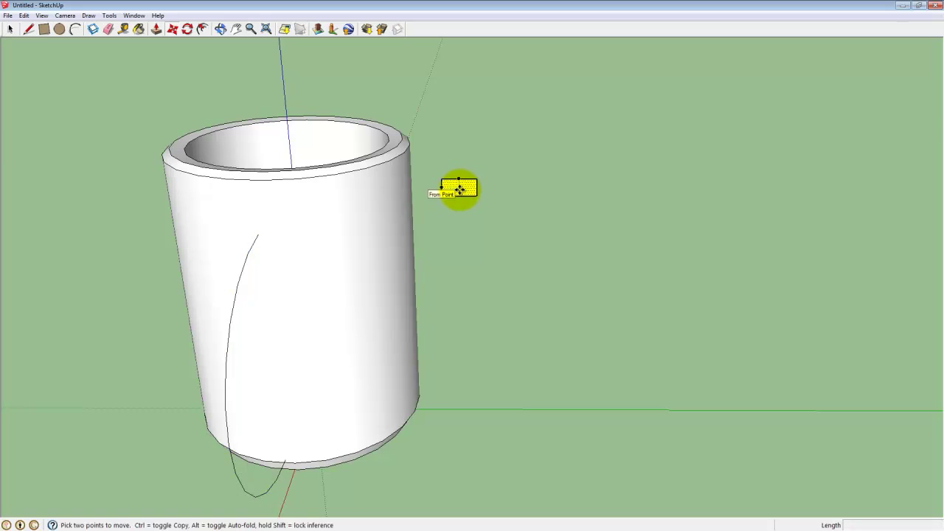
left_click_drag(459, 188, 273, 224)
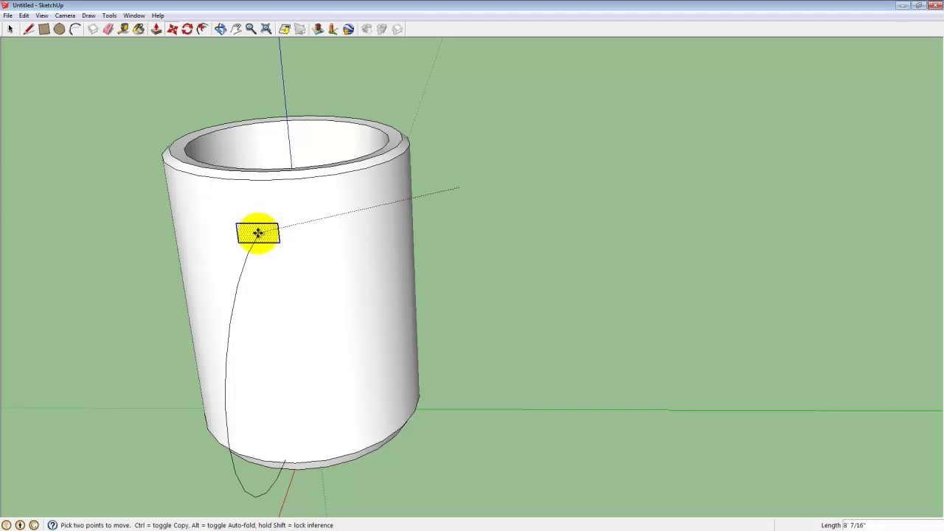
left_click(257, 235)
Step: Extrude the rectangle along the whole arc with Follow Me, down to its lower end, to form the handle
middle_click_drag(310, 234, 396, 272)
scroll(409, 247, "up", 2)
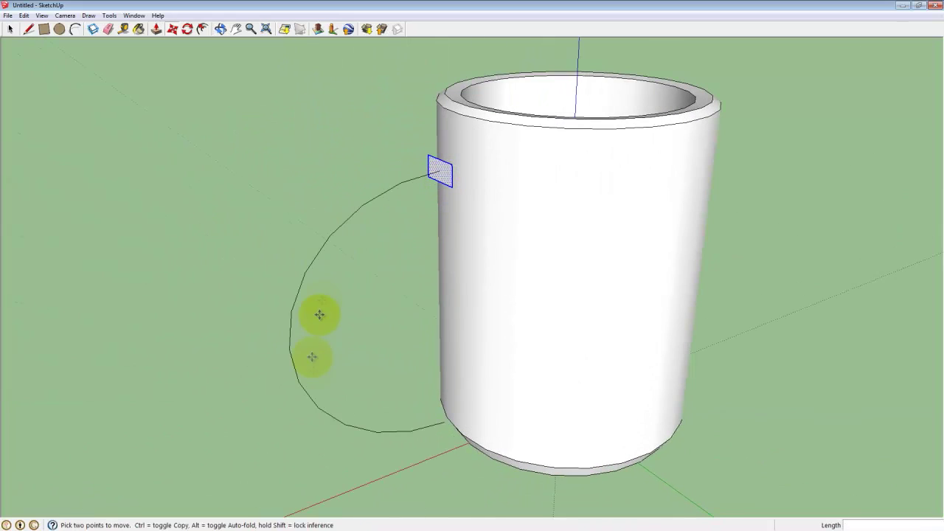
scroll(457, 450, "down", 2)
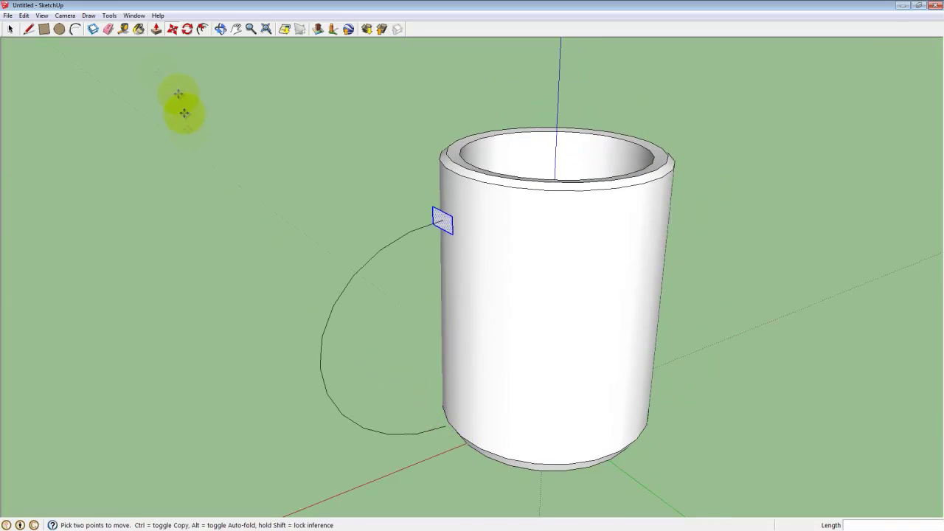
left_click(107, 16)
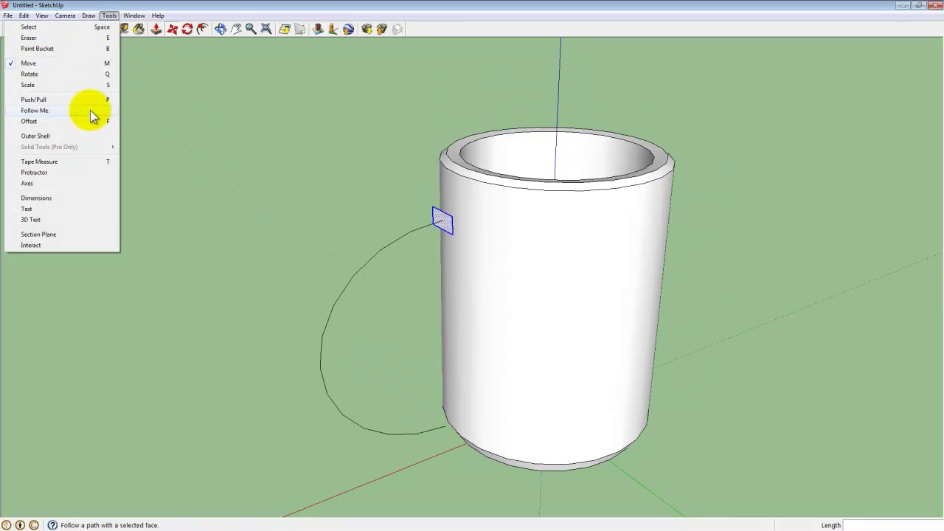
left_click(34, 111)
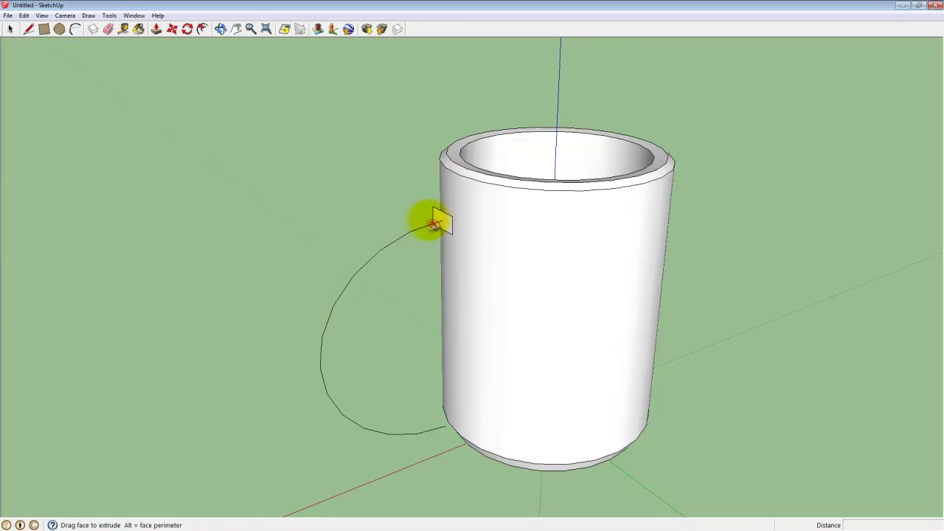
left_click_drag(434, 223, 445, 434)
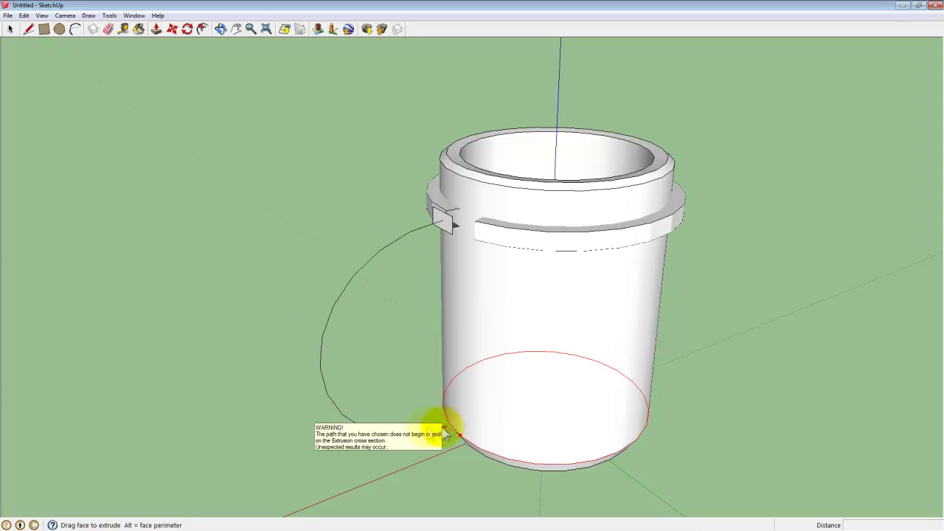
left_click_drag(389, 414, 448, 227)
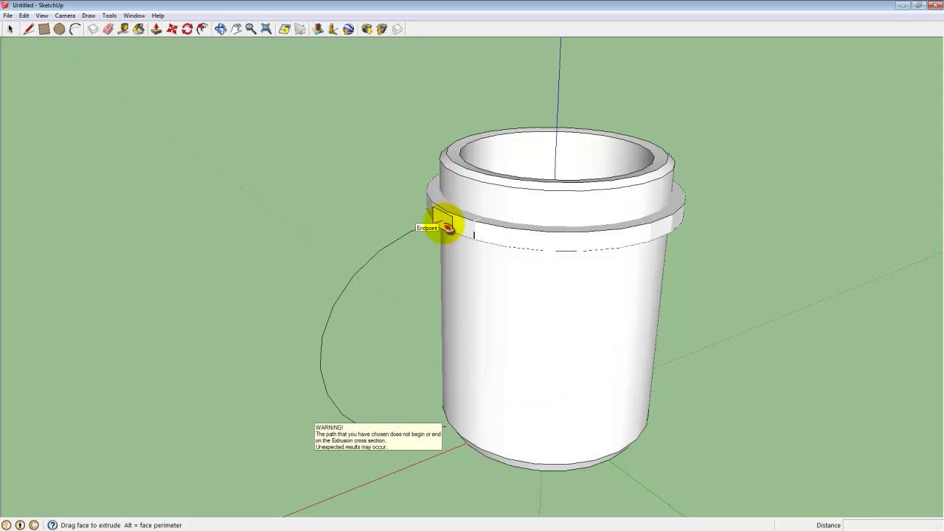
key("Escape")
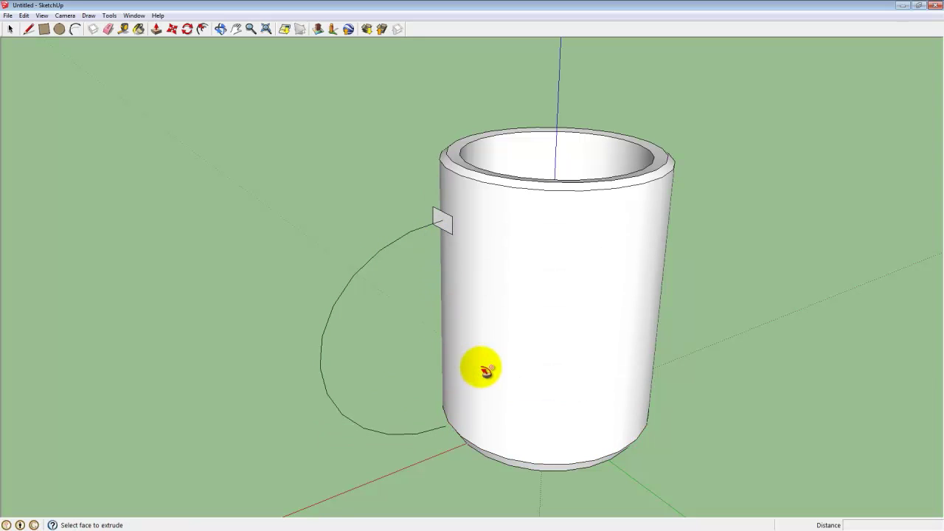
middle_click_drag(485, 370, 432, 181, "shift")
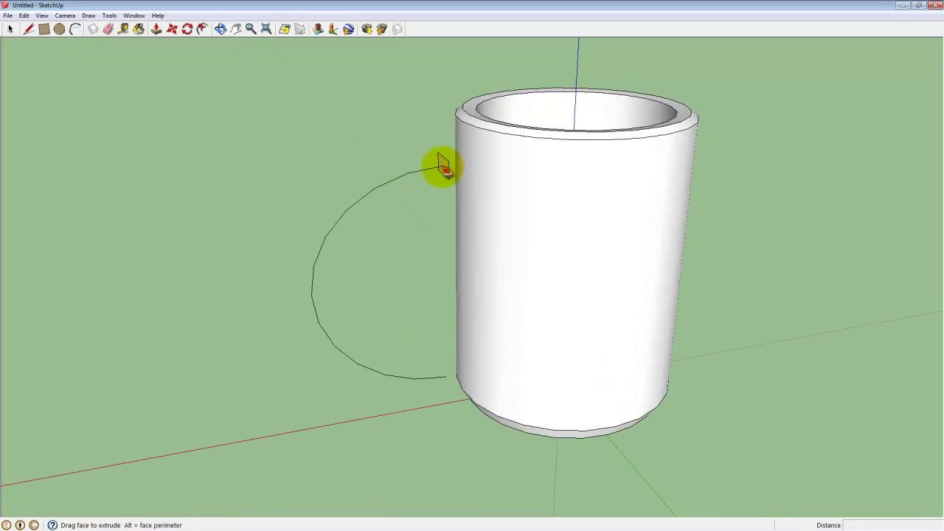
mouse_move(442, 166)
left_mouse_down()
mouse_move(326, 217)
mouse_move(331, 333)
mouse_move(442, 379)
left_mouse_up()
Step: Try raising the handle about 9 7/8" beside the cup and undo the move
middle_click_drag(386, 396, 759, 409)
key("m")
left_click(657, 320)
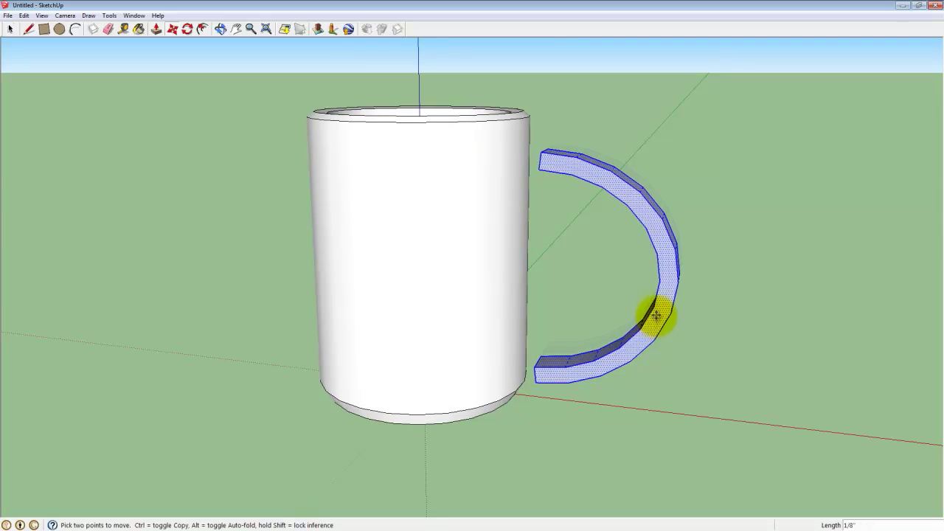
left_click(656, 297)
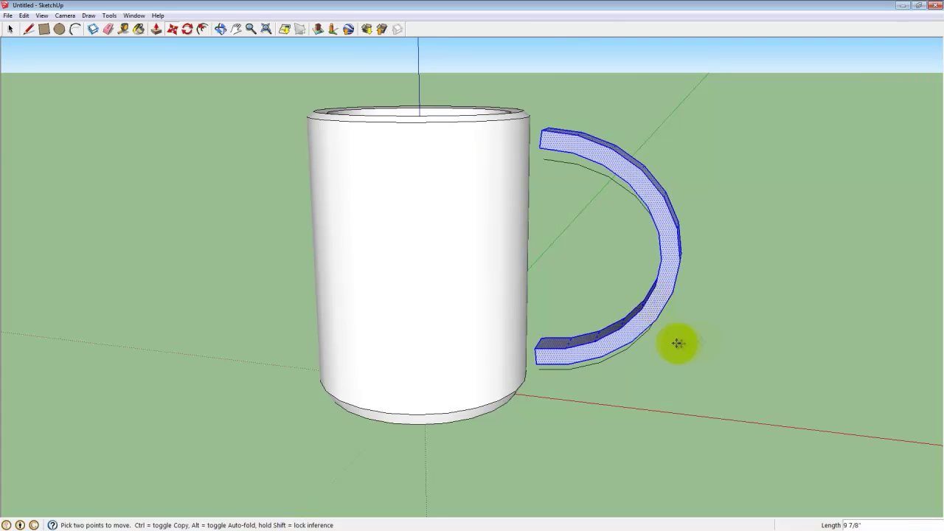
middle_click_drag(870, 353, 504, 377)
left_click(392, 262)
scroll(384, 166, "down", 2)
key("ctrl+z")
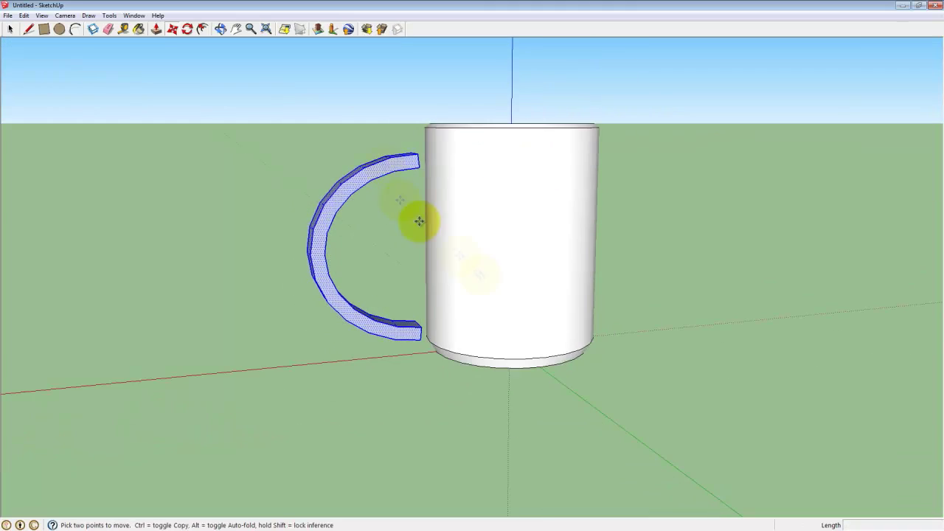
Step: Move the handle up slightly beside the cup body
middle_click_drag(486, 296, 419, 284)
left_click(351, 287)
left_click(351, 275)
middle_click_drag(308, 298, 288, 324)
Step: Select the entire handle and reverse its faces so the white front sides point outward
key("space")
left_click(403, 178)
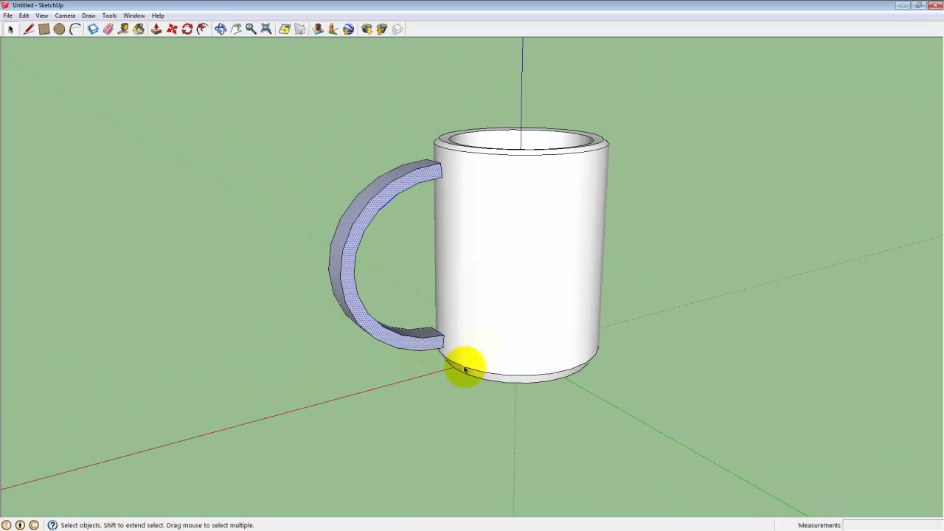
left_click(334, 234)
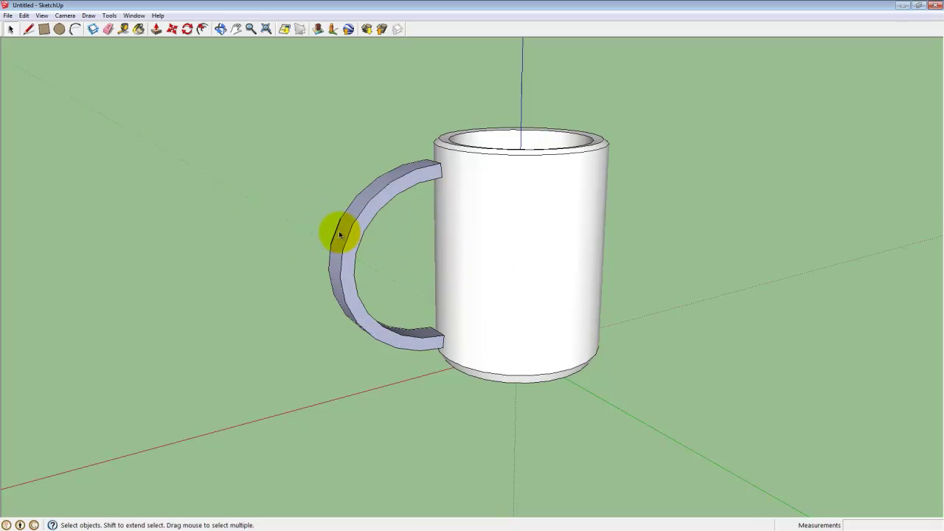
triple_click(340, 234)
right_click(340, 234)
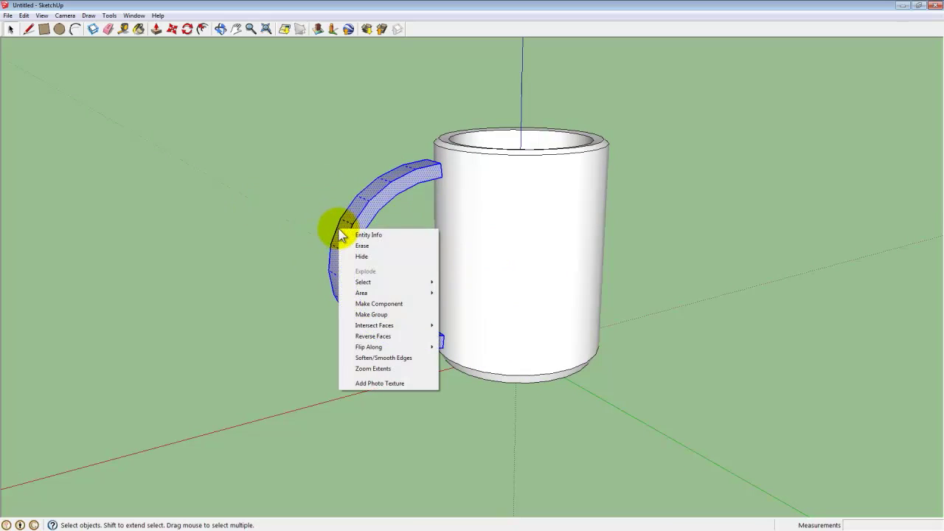
left_click(372, 336)
left_click(388, 245)
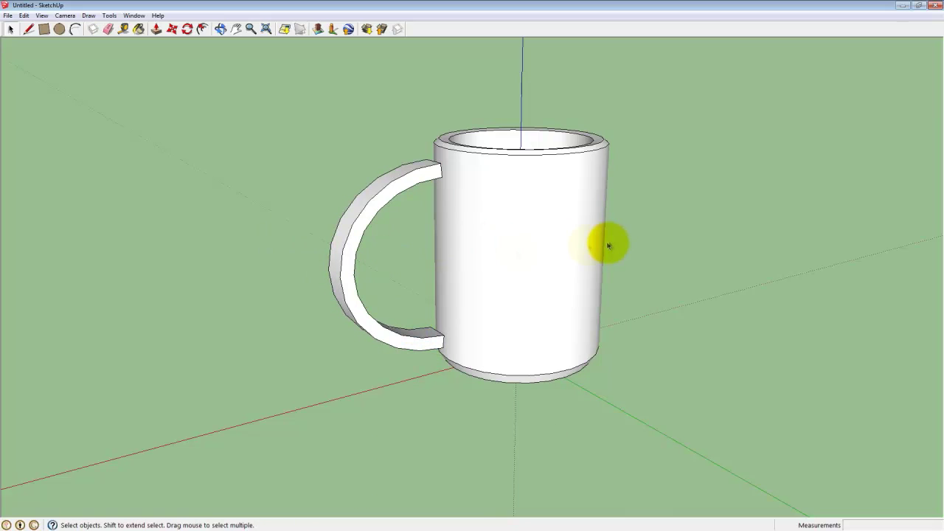
Step: Select the entire cup body and reverse its faces
triple_click(499, 253)
right_click(499, 253)
left_click(565, 360)
left_click(659, 324)
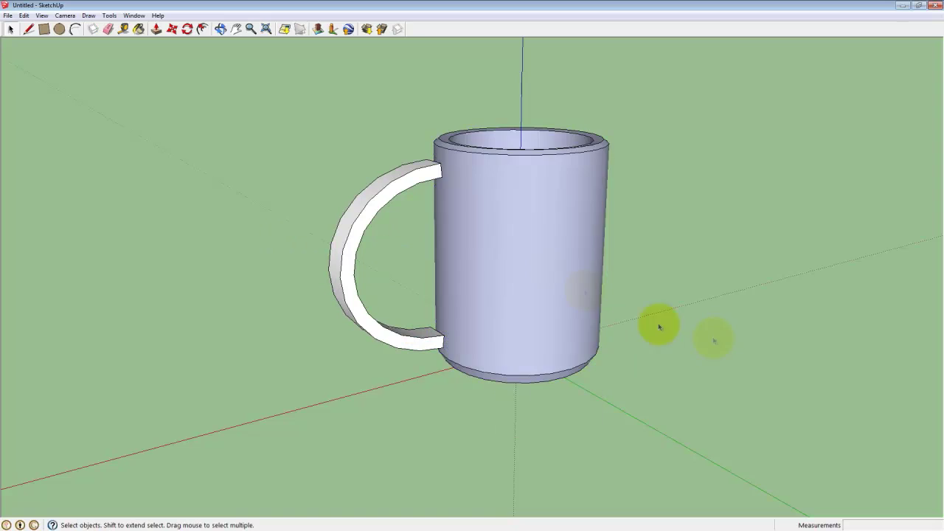
Step: Reverse the cup body's faces back to white front sides outward
triple_click(542, 266)
right_click(541, 266)
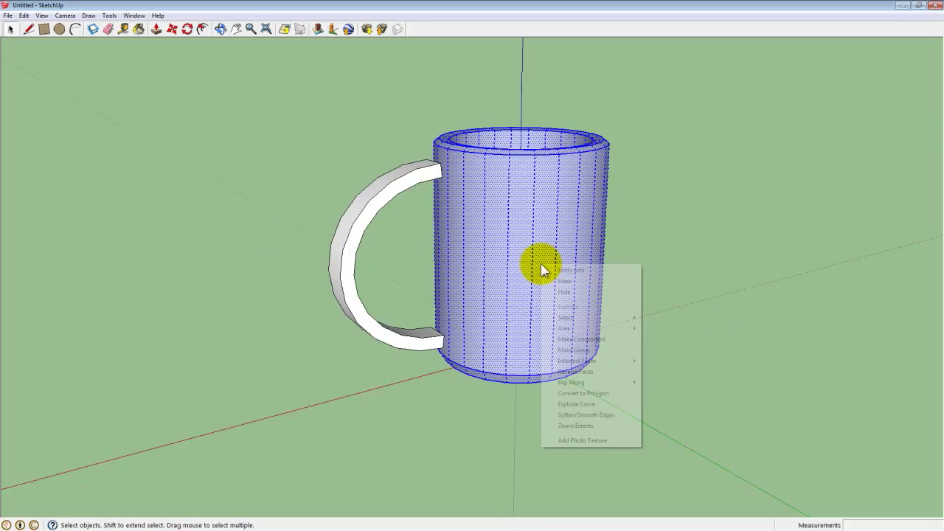
left_click(575, 371)
left_click(428, 264)
Step: Select the handle and move it about 11 5/8" toward the cup so both ends reach into the body
scroll(428, 266, "down", 2)
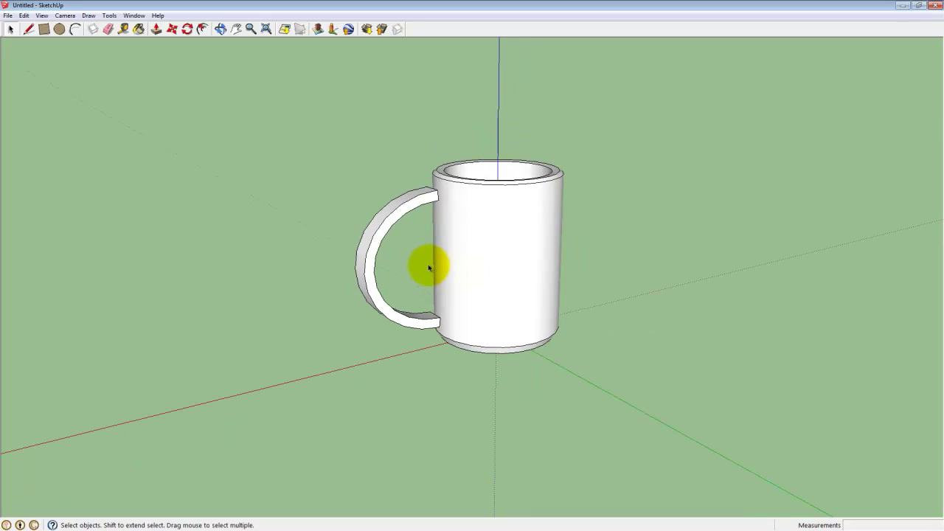
key("o")
middle_click_drag(640, 314, 631, 314)
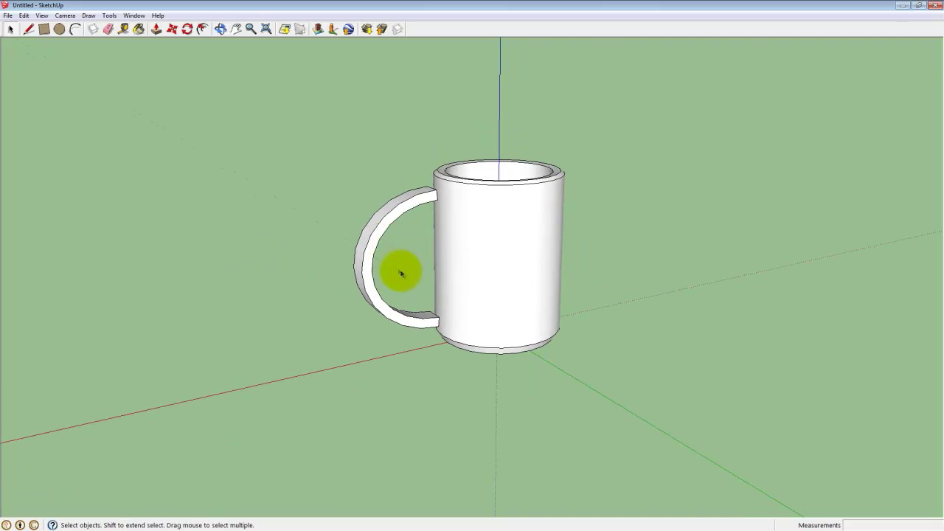
middle_click_drag(400, 274, 316, 259)
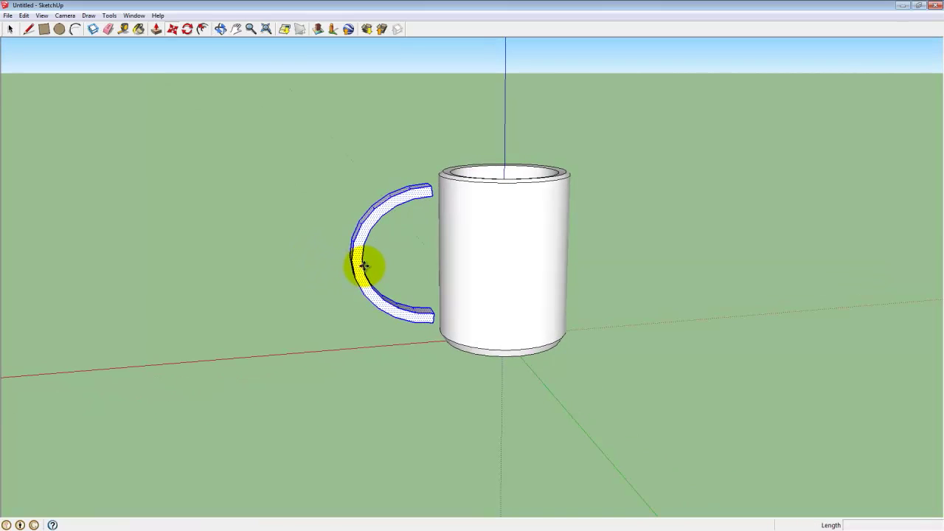
middle_click_drag(388, 266, 362, 263)
left_click(360, 262)
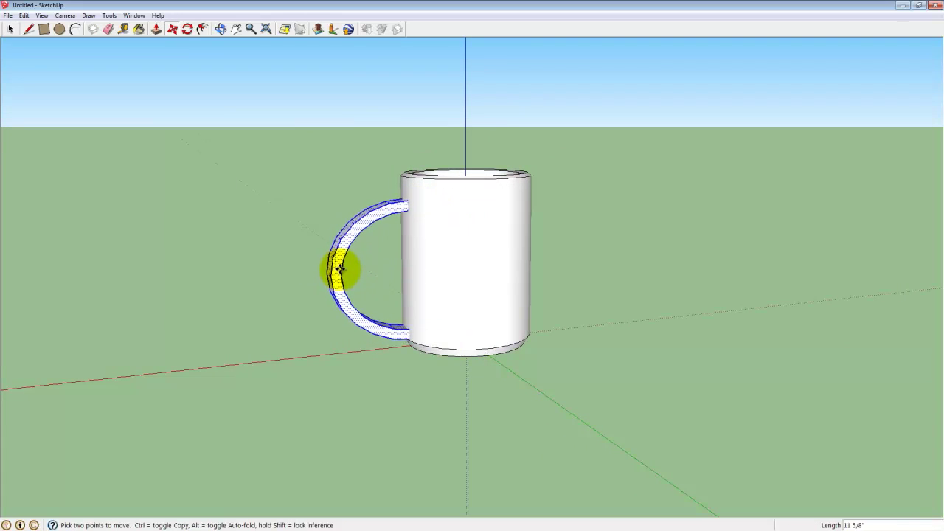
middle_click_drag(337, 268, 354, 245)
Step: Raise the handle about 5 1/4" along the blue axis to position it on the cup, and clear the selection
scroll(355, 245, "up", 2)
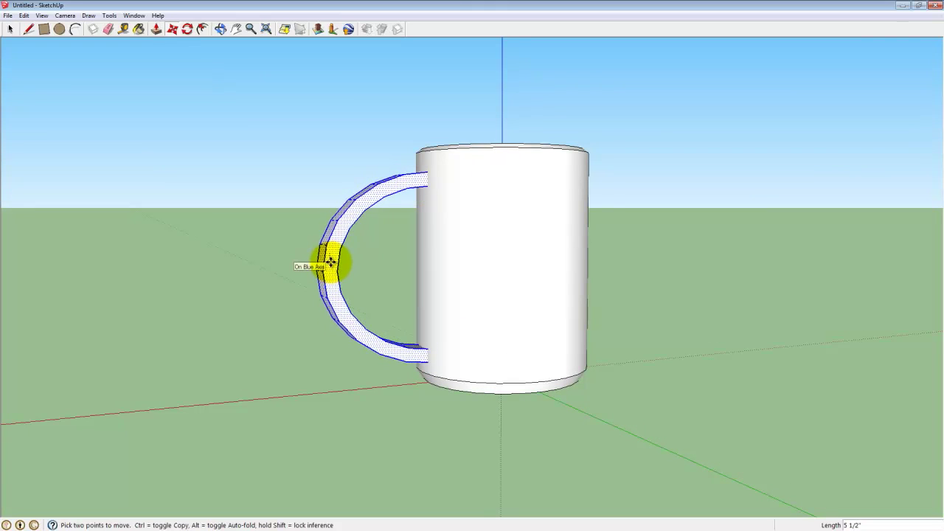
scroll(328, 262, "up", 1)
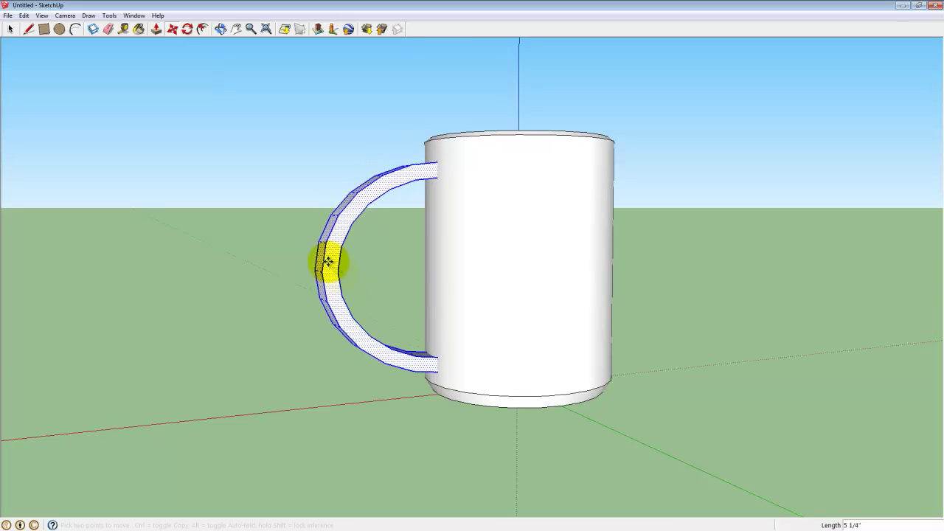
left_click(328, 261)
middle_click_drag(261, 320, 600, 381)
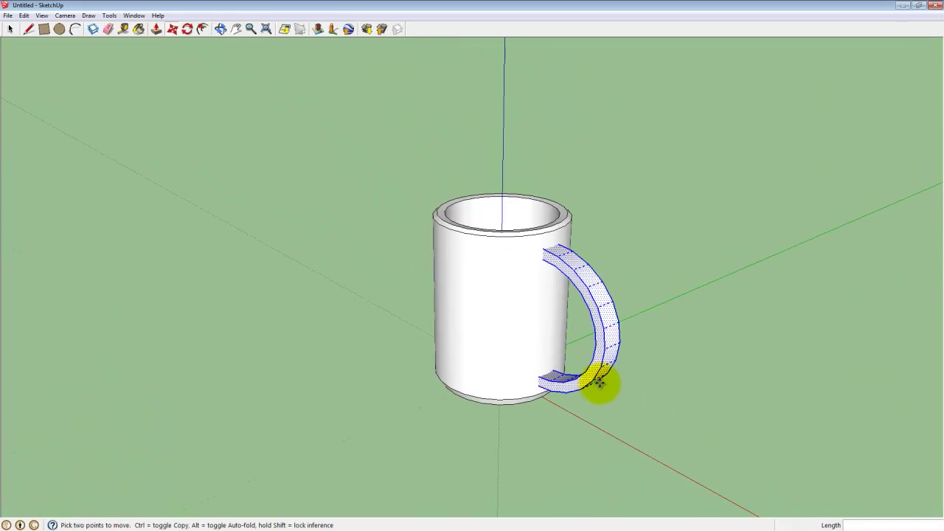
key("space")
left_click(649, 384)
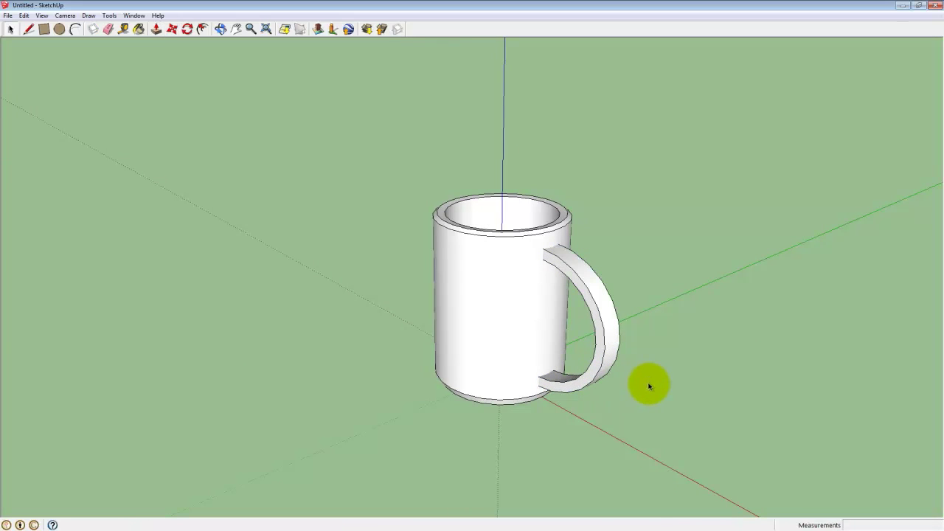
middle_click_drag(666, 379, 577, 319)
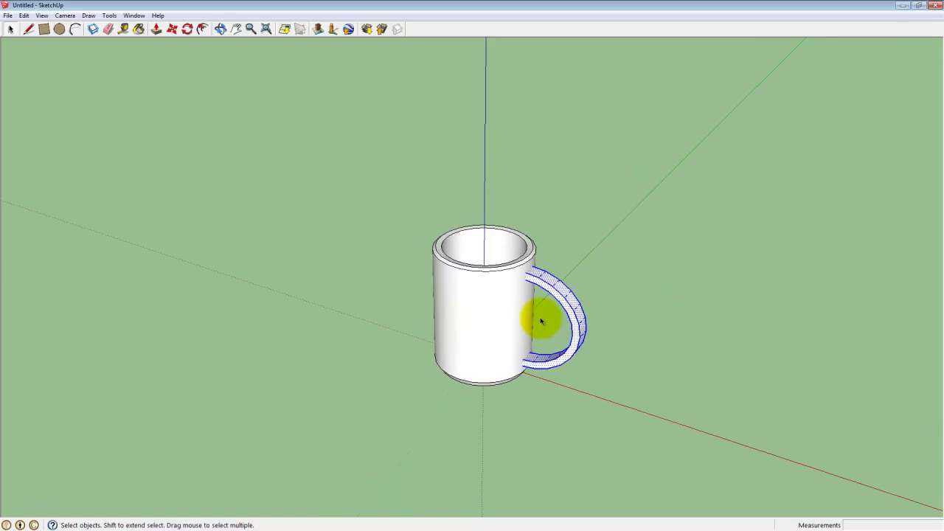
Step: Select the cup body together with its handle and combine them into one group
left_click(465, 316)
left_click(568, 312)
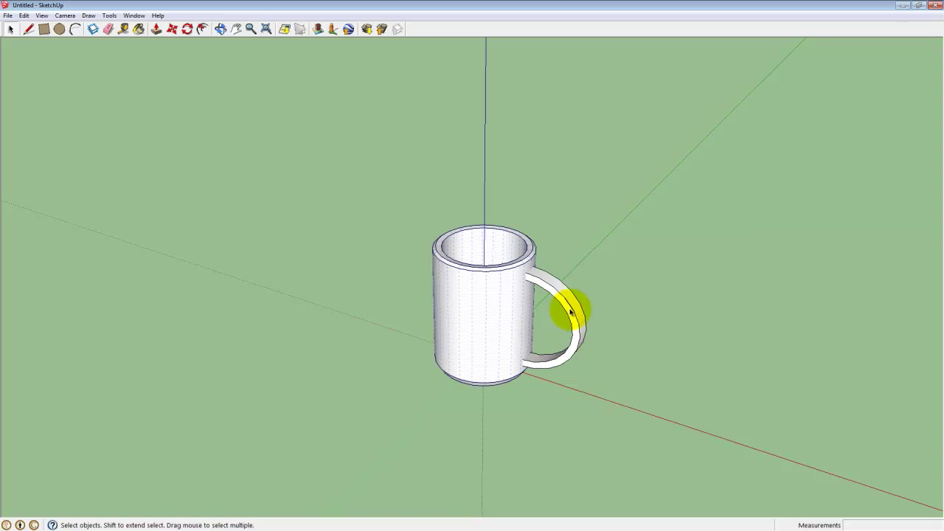
left_click_drag(631, 203, 394, 424)
left_click(394, 425)
left_click(481, 320)
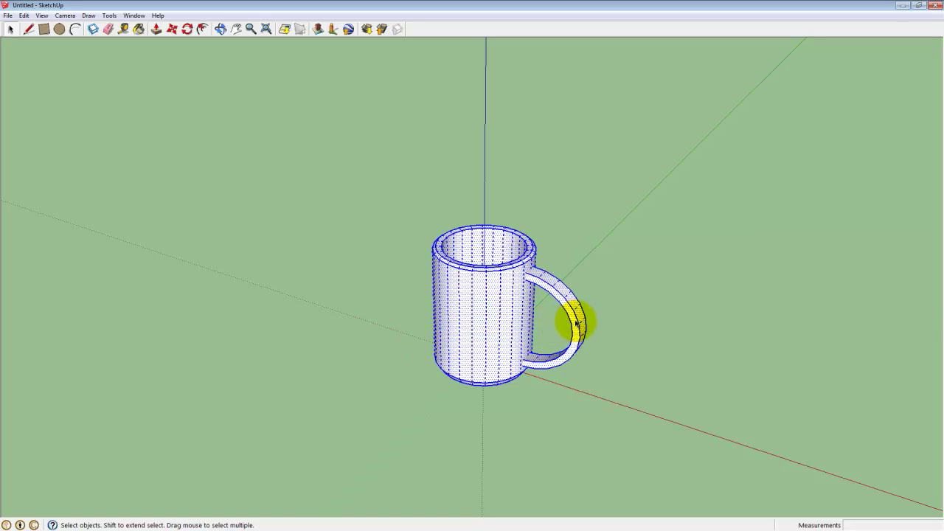
left_click(432, 317)
left_click(474, 320)
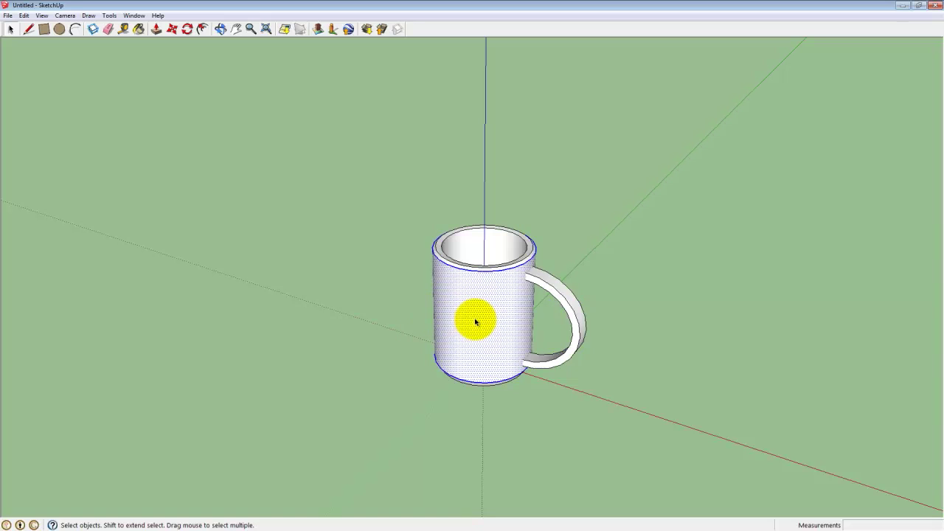
right_click(512, 322)
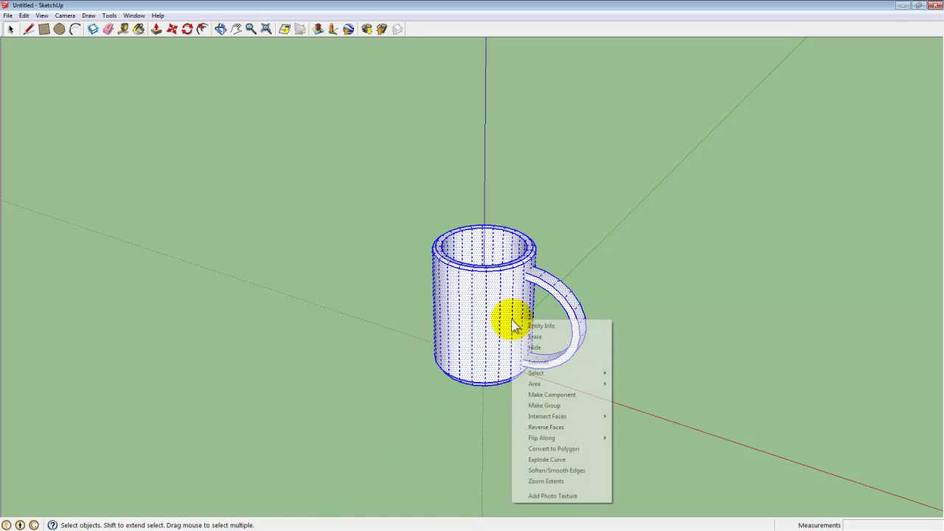
left_click(544, 406)
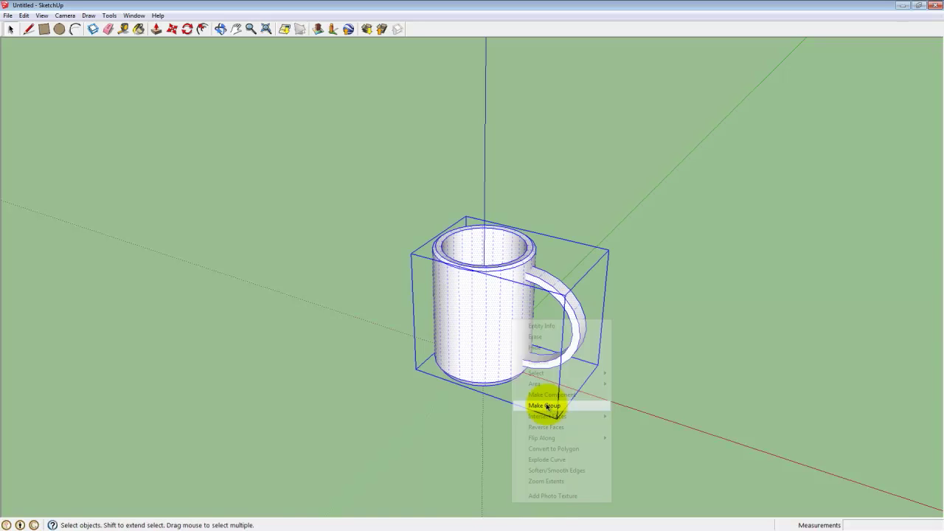
Step: Clear the selection and reselect the mug to check that body and handle are picked as one object
left_click(628, 375)
left_click(500, 325)
middle_click_drag(506, 412, 518, 372)
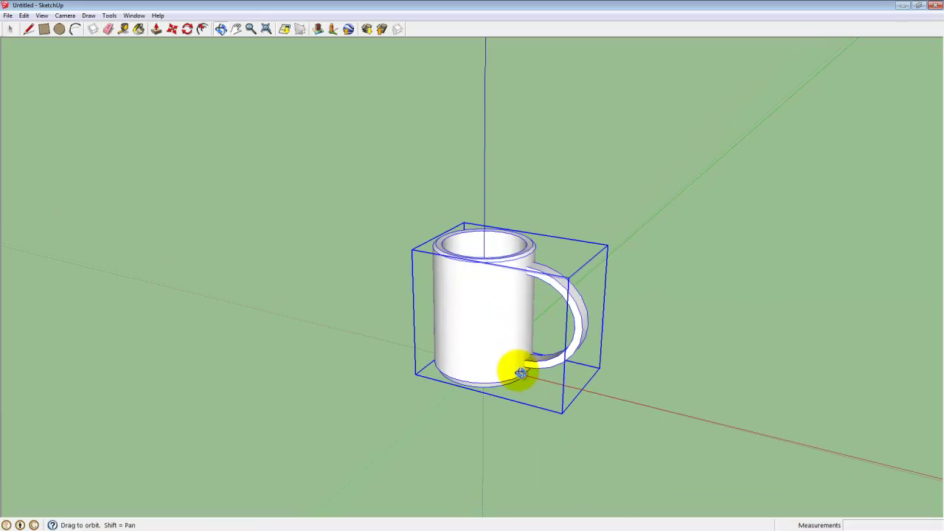
left_click(433, 418)
left_click(462, 322)
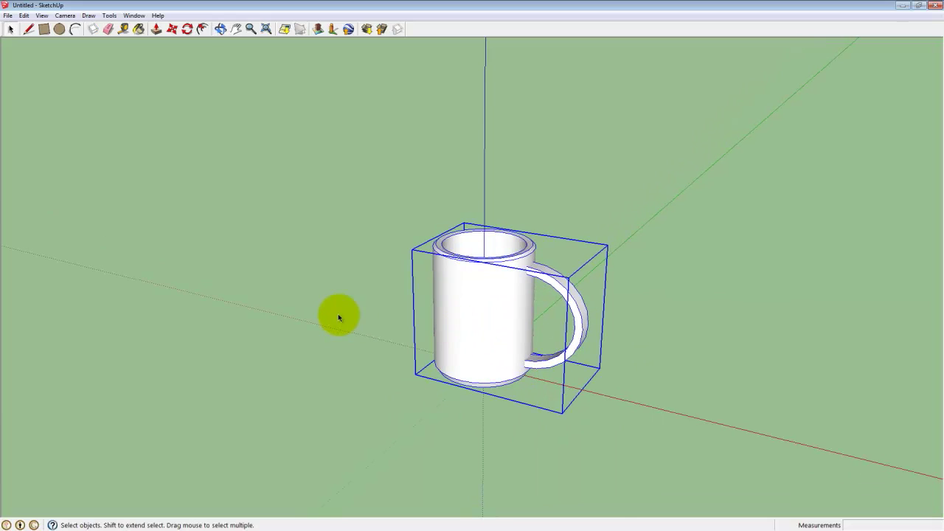
Step: Move and copy the grouped mug to build a stack of three, with two on the ground and one on top
middle_click_drag(372, 326, 379, 302)
key("m")
left_click_drag(483, 313, 457, 302)
left_click_drag(457, 302, 427, 304)
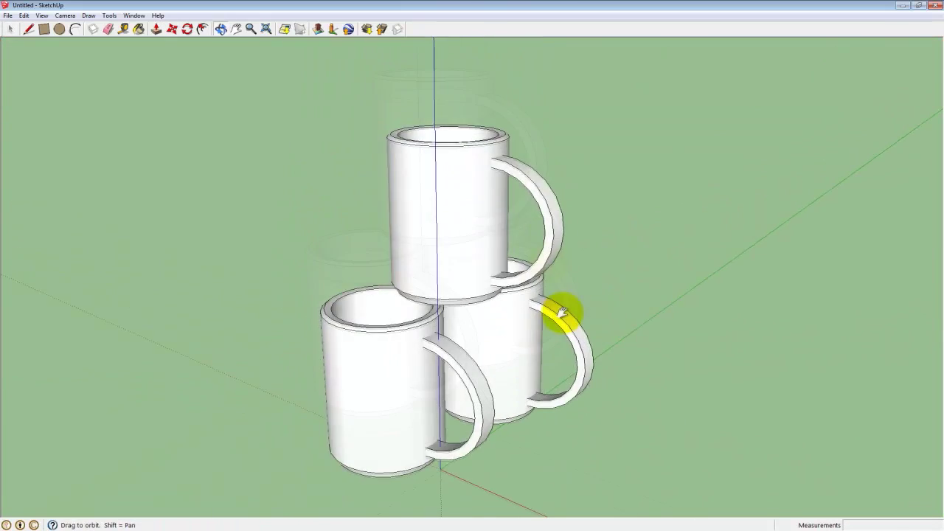
Step: Turn on shadows for the stacked mugs
middle_click_drag(563, 312, 555, 252, "shift")
scroll(556, 252, "down", 3)
left_click(42, 16)
left_click(40, 111)
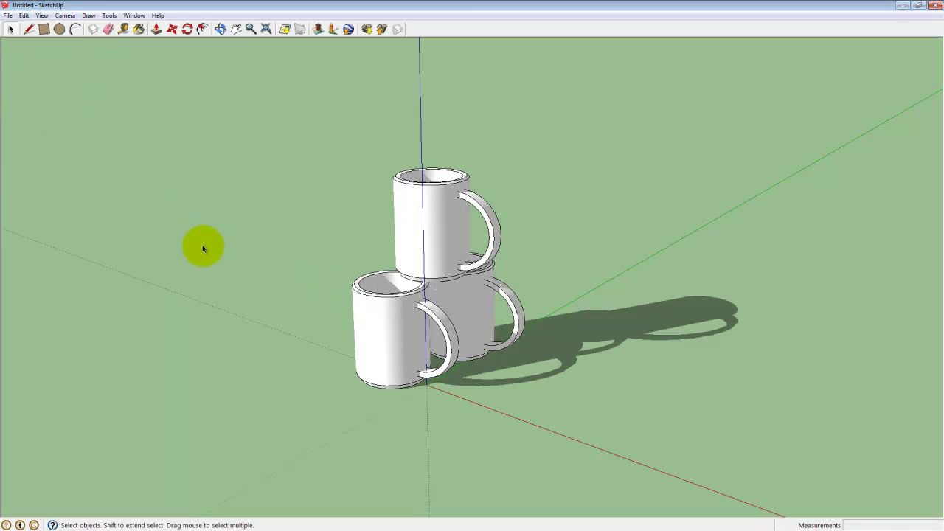